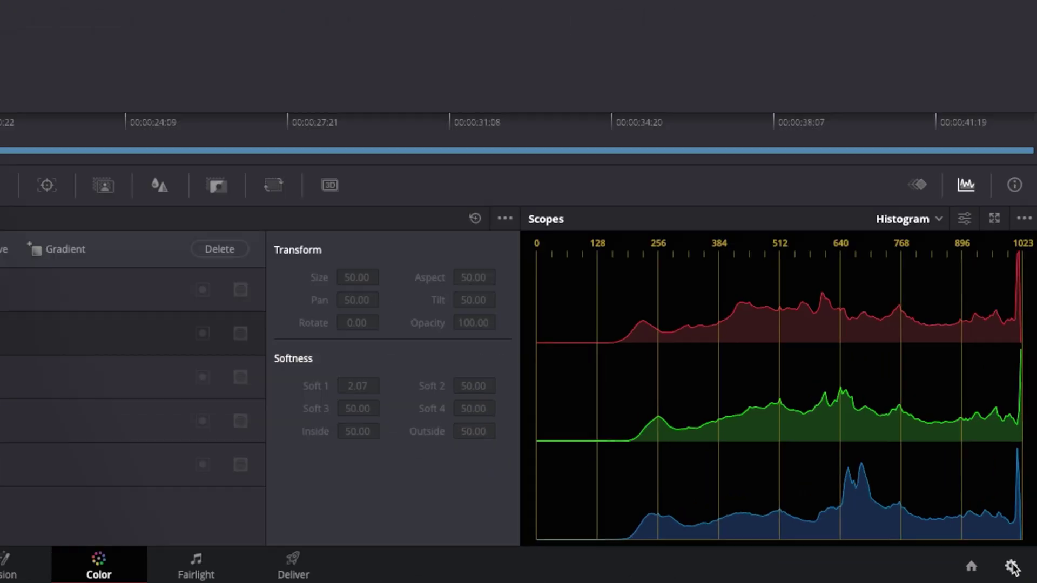
# Step: Apply Color Space Transform to node 01 with DJI D-Gamut as the input colour space
pyautogui.click(1017, 568)
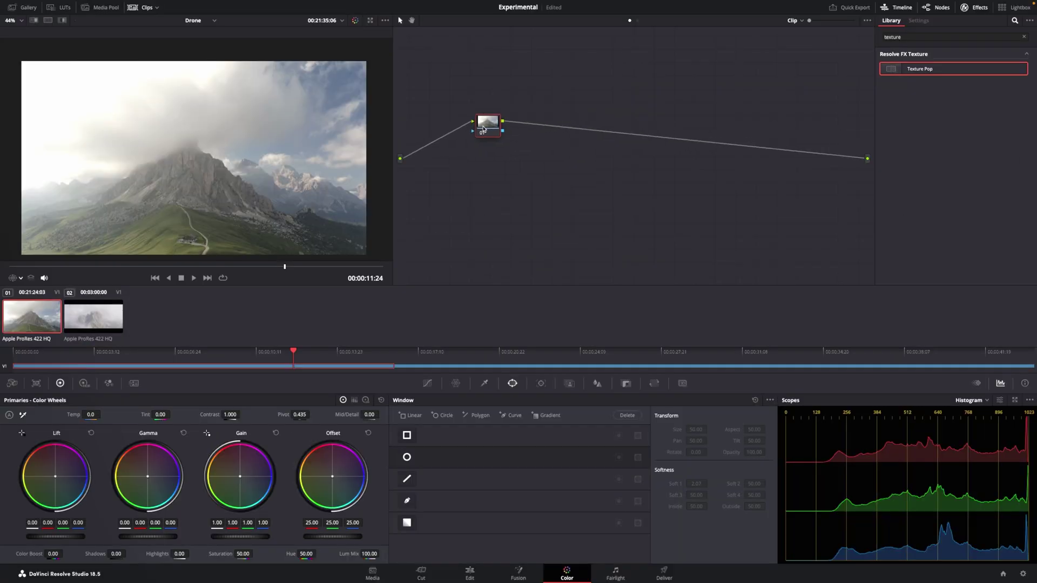
pyautogui.rightClick(484, 133)
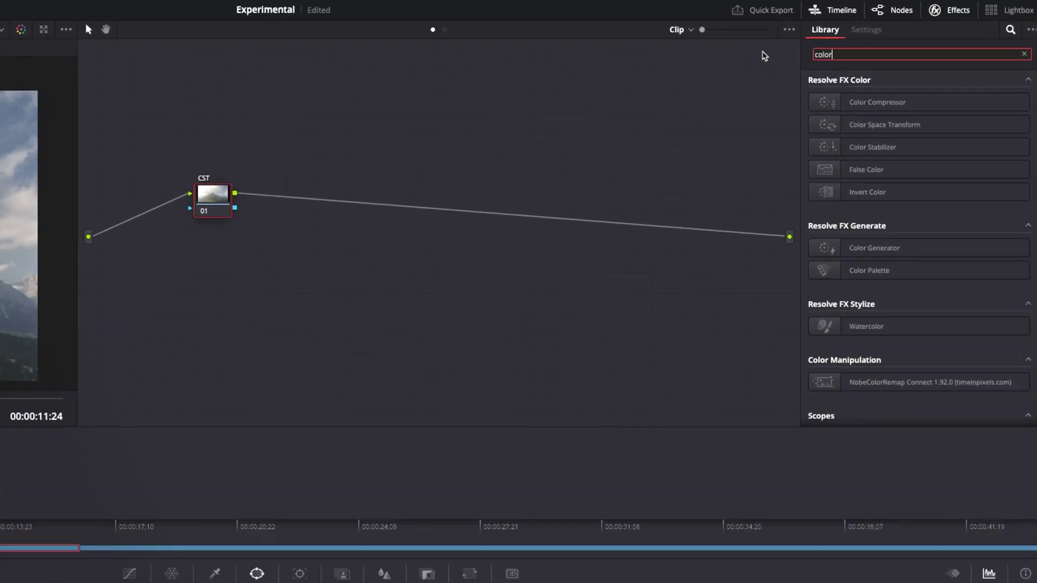
pyautogui.moveTo(877, 125); pyautogui.dragTo(212, 200)
pyautogui.click(942, 117)
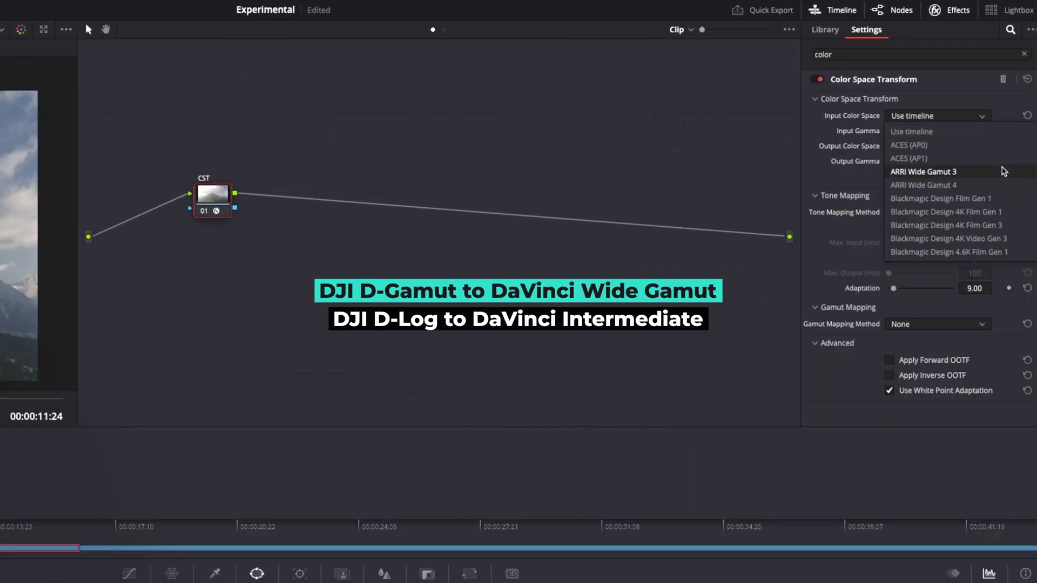
pyautogui.scroll(-3, 999, 178)
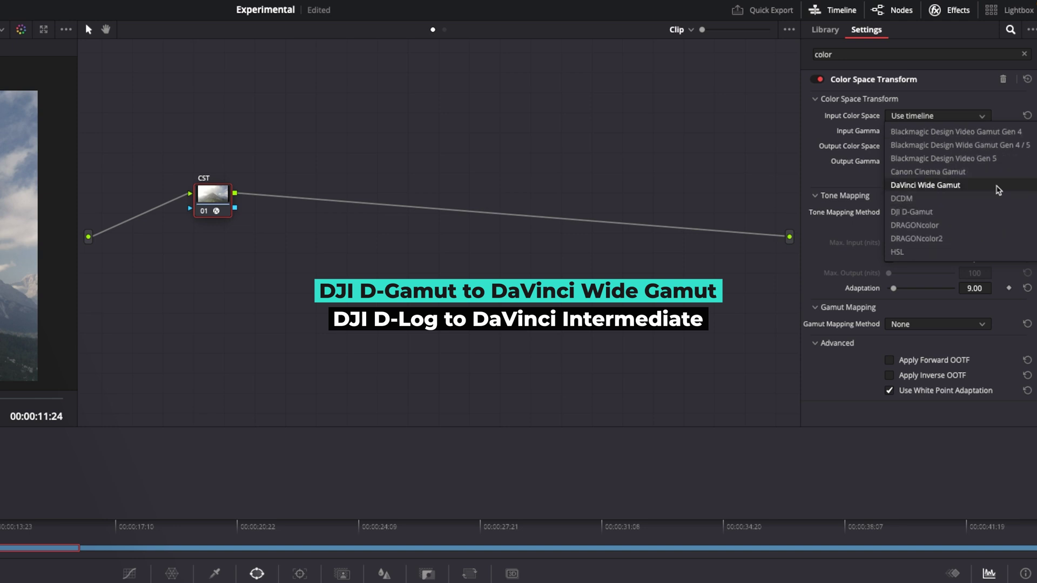
pyautogui.click(918, 213)
# Step: Set the CST output gamma to DaVinci Intermediate and tone mapping to None
pyautogui.click(938, 133)
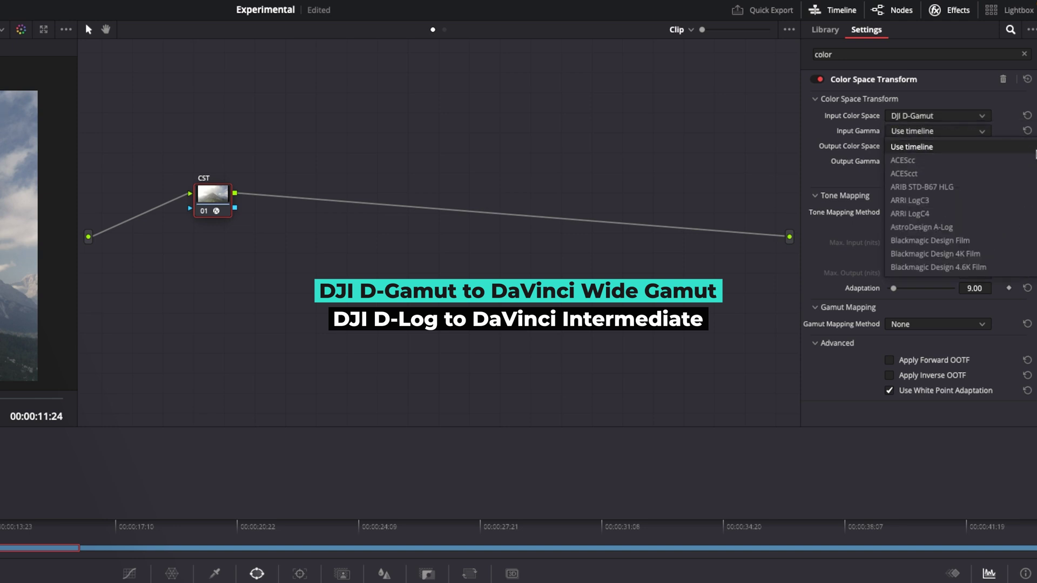
pyautogui.scroll(-5, 959, 216)
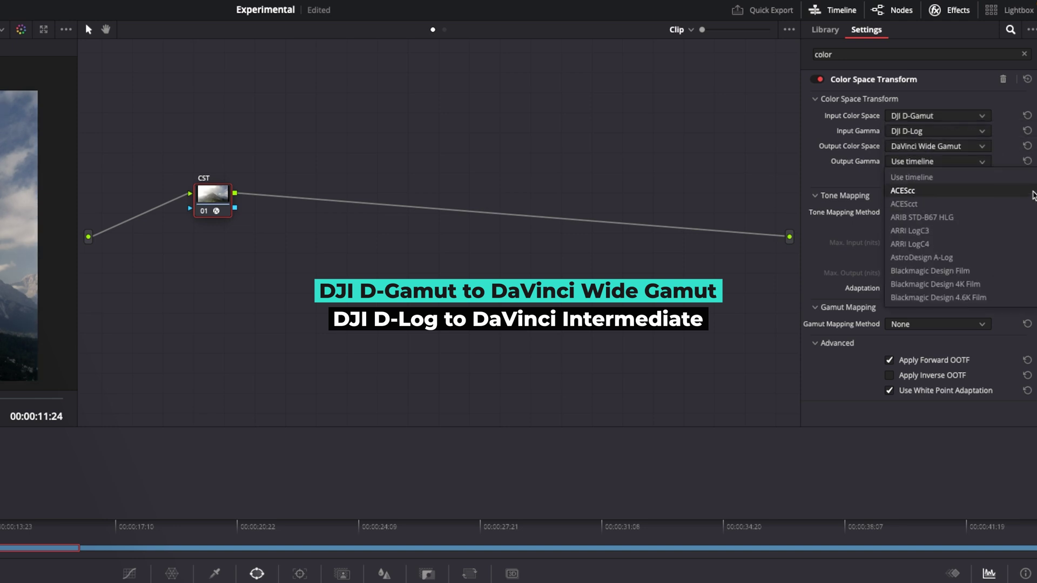
pyautogui.scroll(-4, 927, 268)
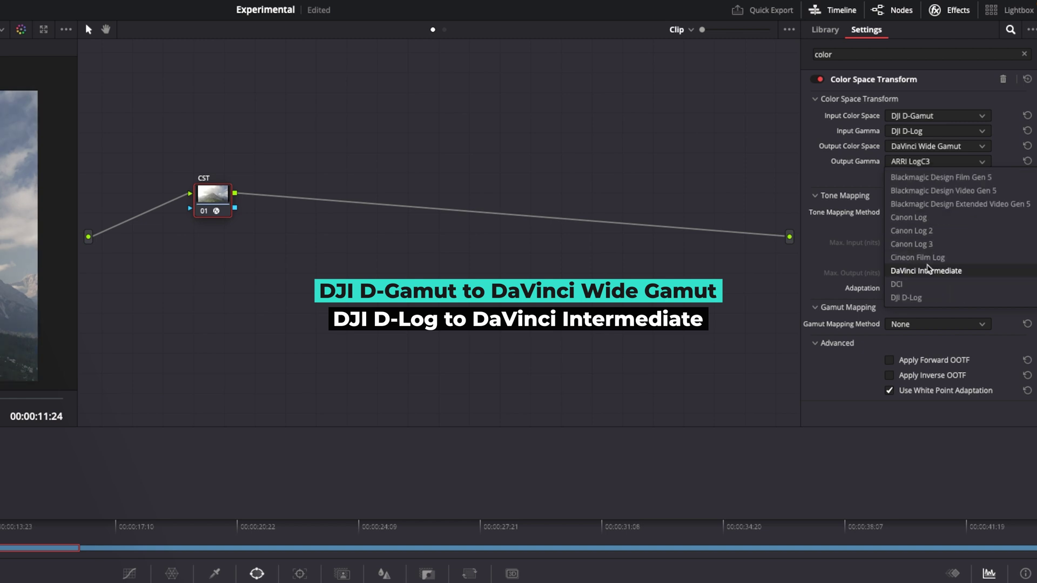
pyautogui.click(927, 270)
pyautogui.click(927, 214)
pyautogui.click(907, 229)
# Step: Add serial node 02 after the CST node
pyautogui.rightClick(219, 201)
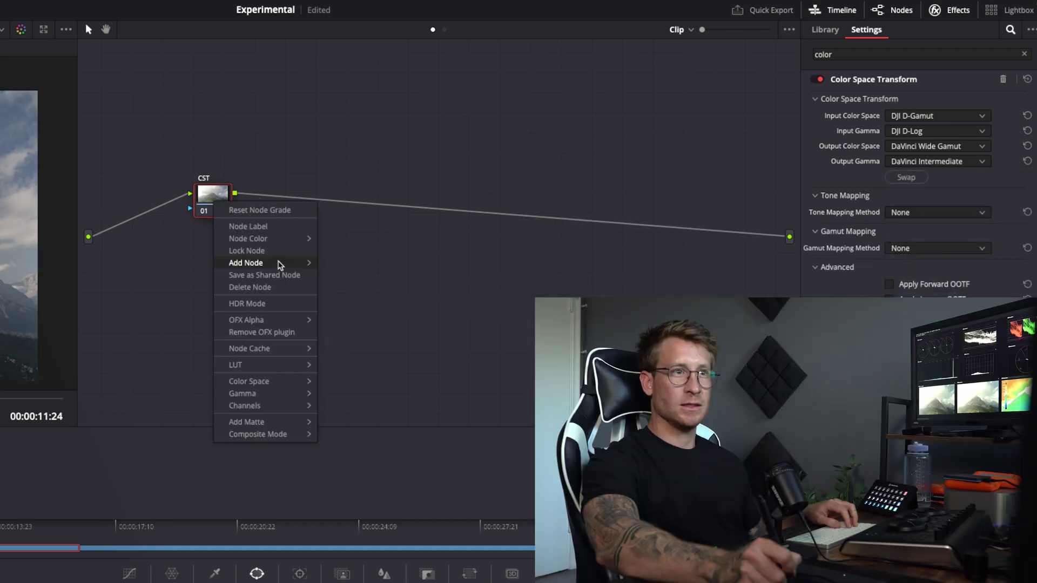
pyautogui.moveTo(256, 262)
pyautogui.click(347, 262)
# Step: Move node 02 toward the output and bring up Project Settings with Shift+9
pyautogui.moveTo(271, 211); pyautogui.dragTo(592, 235)
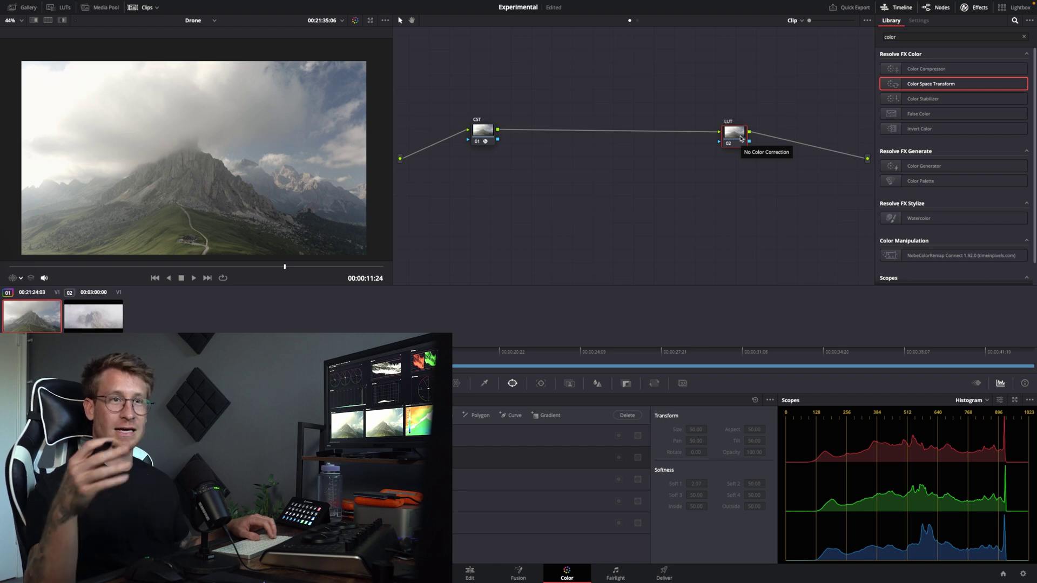
pyautogui.hotkey('shift', '9')
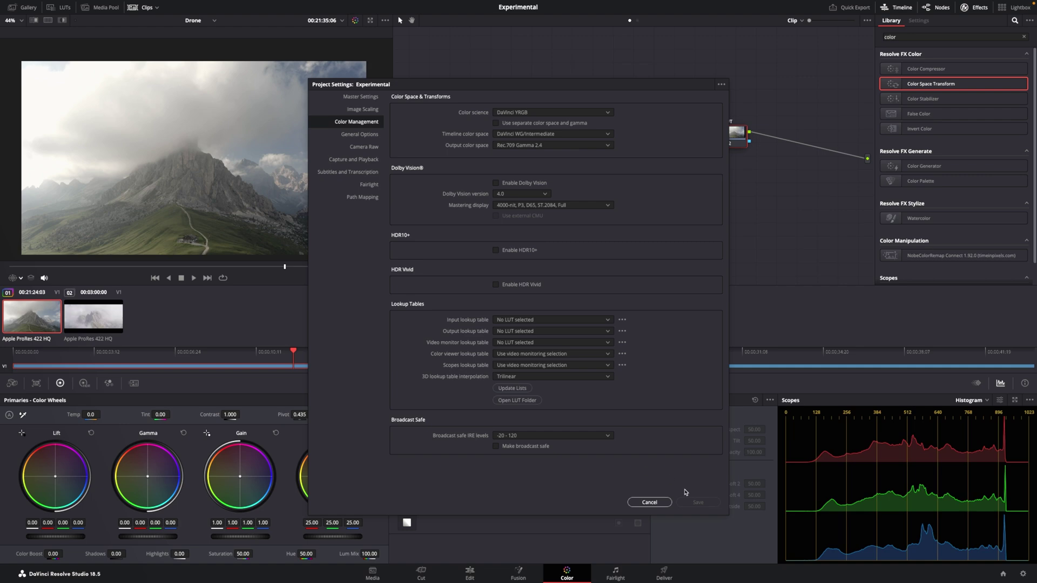
# Step: Cancel Project Settings and apply the Drone - Green:Blue (Runhaar) LUT to the LUT node
pyautogui.click(649, 501)
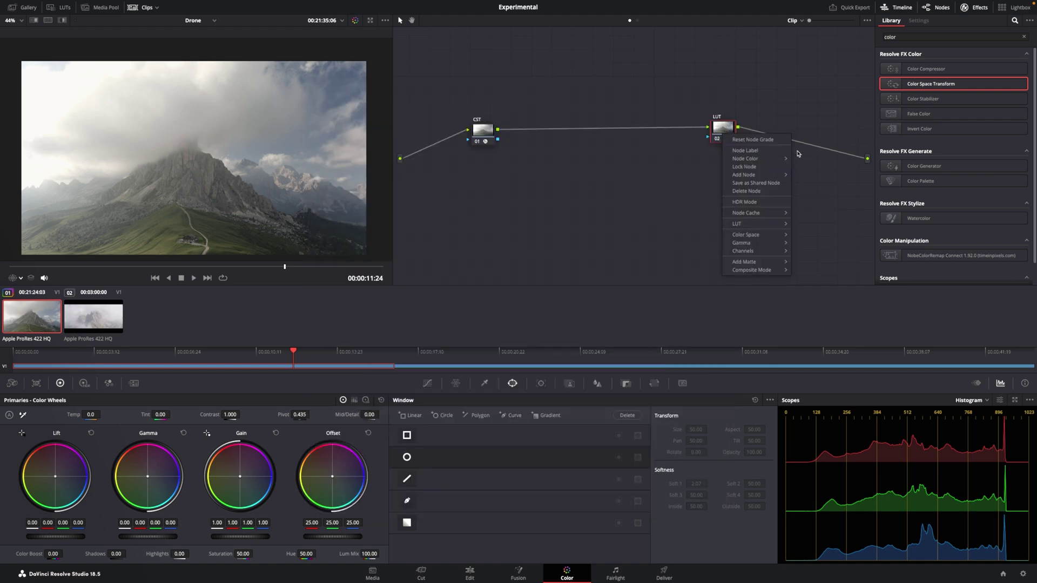
pyautogui.moveTo(740, 225)
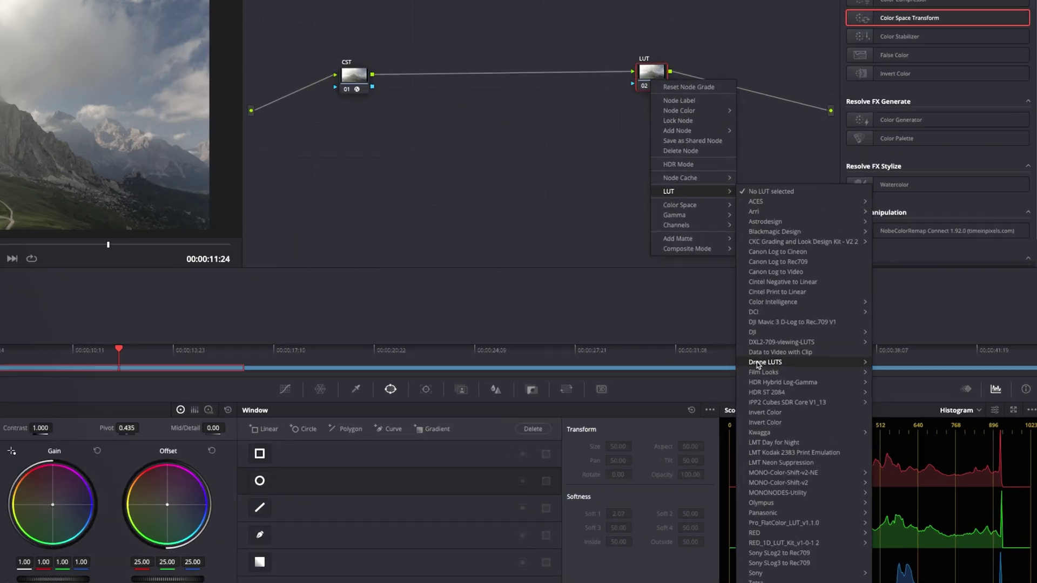
pyautogui.moveTo(814, 364)
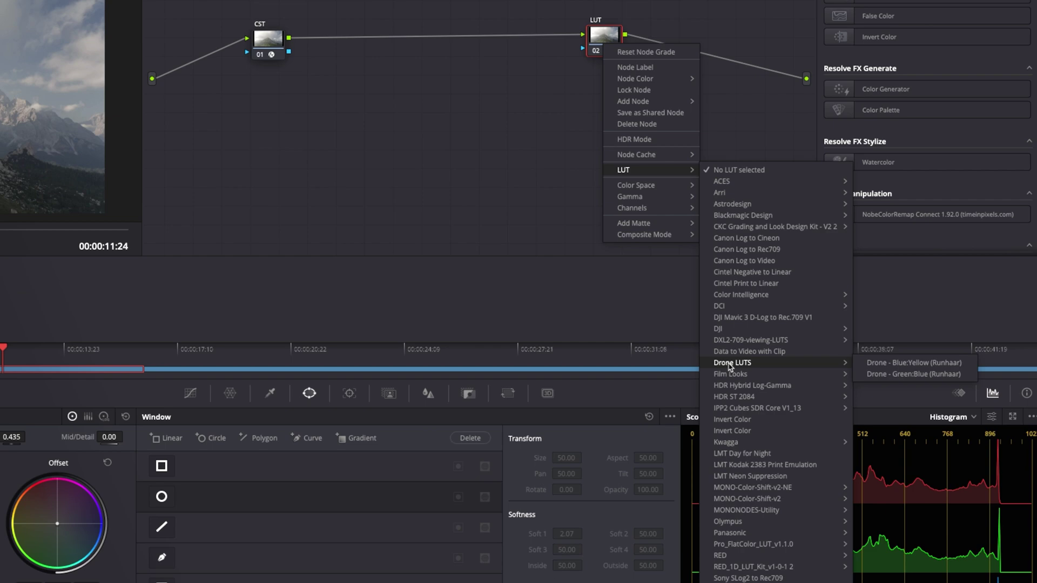
pyautogui.click(924, 366)
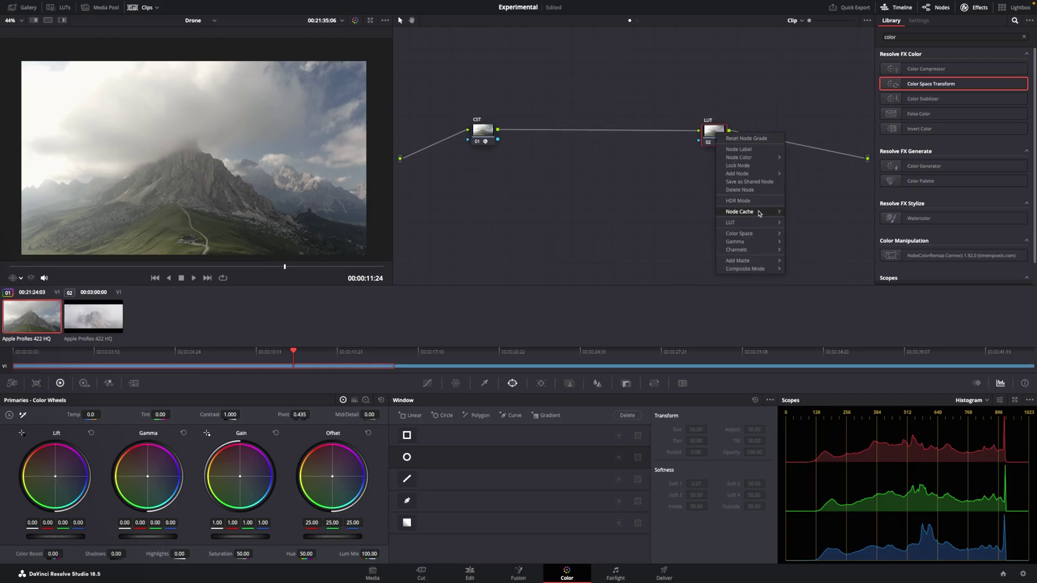
pyautogui.moveTo(756, 226)
pyautogui.moveTo(842, 360)
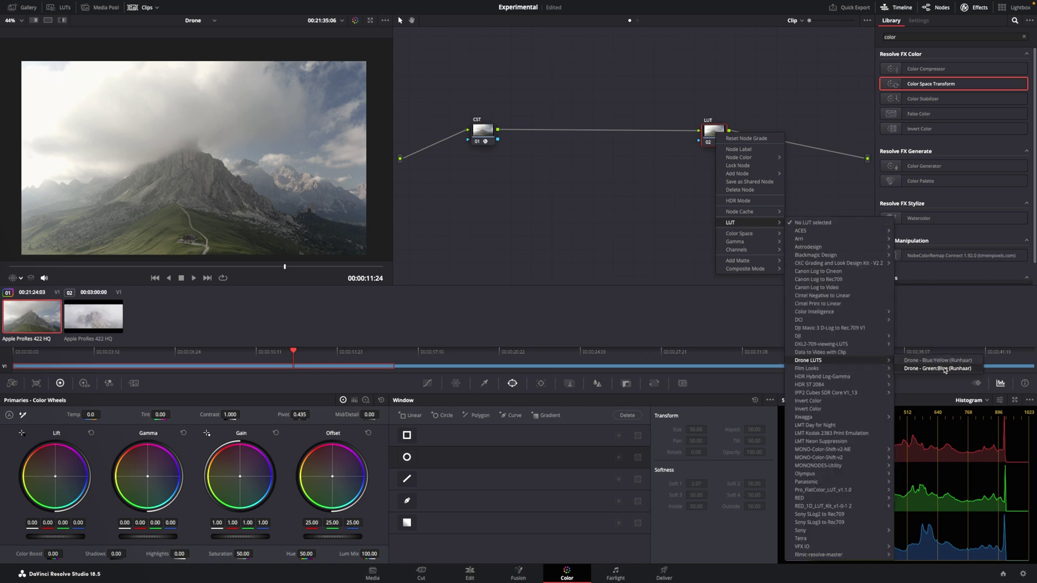
pyautogui.click(942, 370)
# Step: Insert a serial node labelled EXP after CST, then another serial node after EXP
pyautogui.click(464, 138)
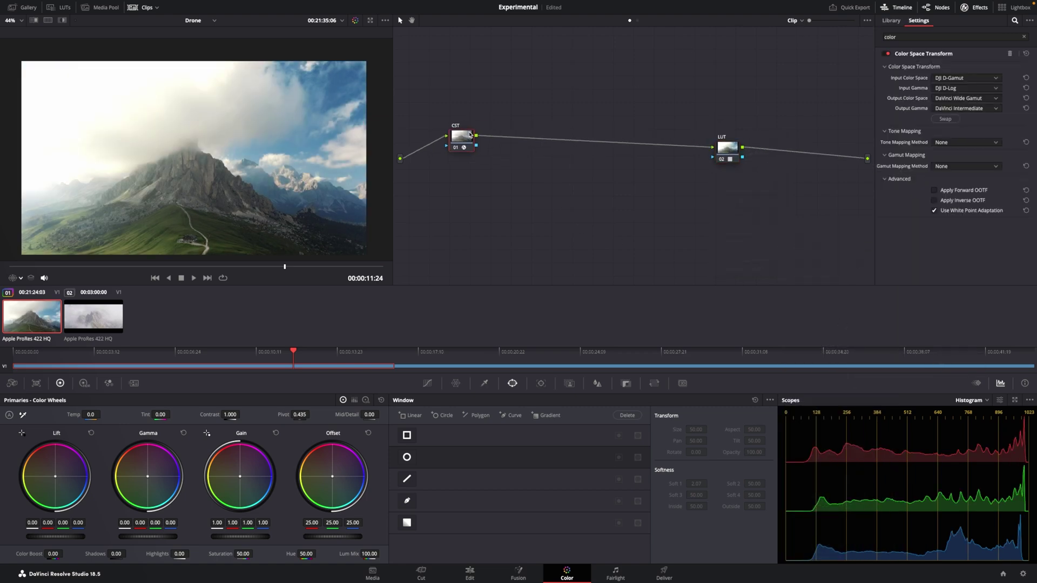
pyautogui.rightClick(470, 140)
pyautogui.click(556, 178)
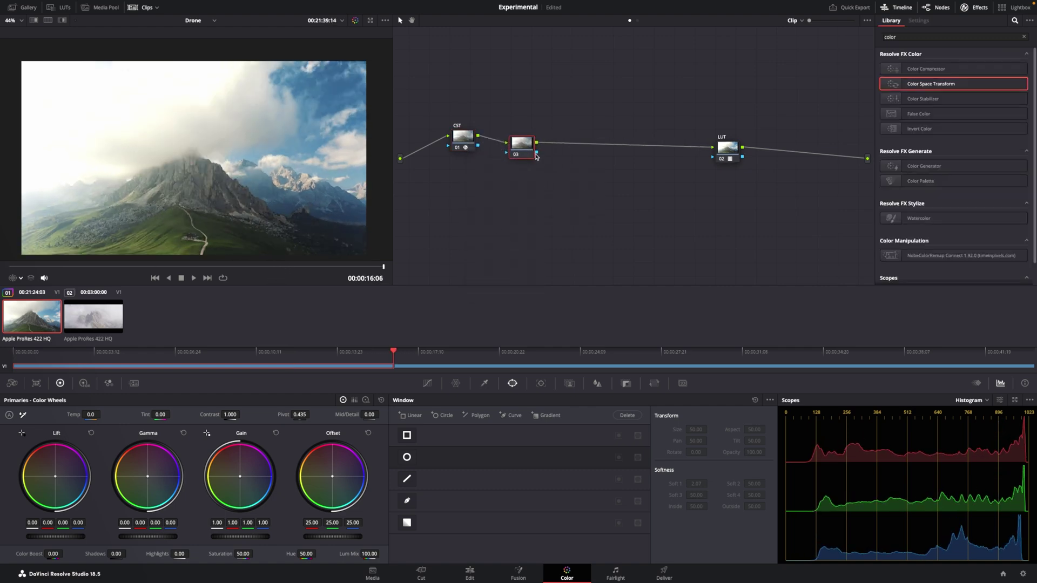
pyautogui.rightClick(517, 140)
pyautogui.click(560, 161)
pyautogui.write('EXP')
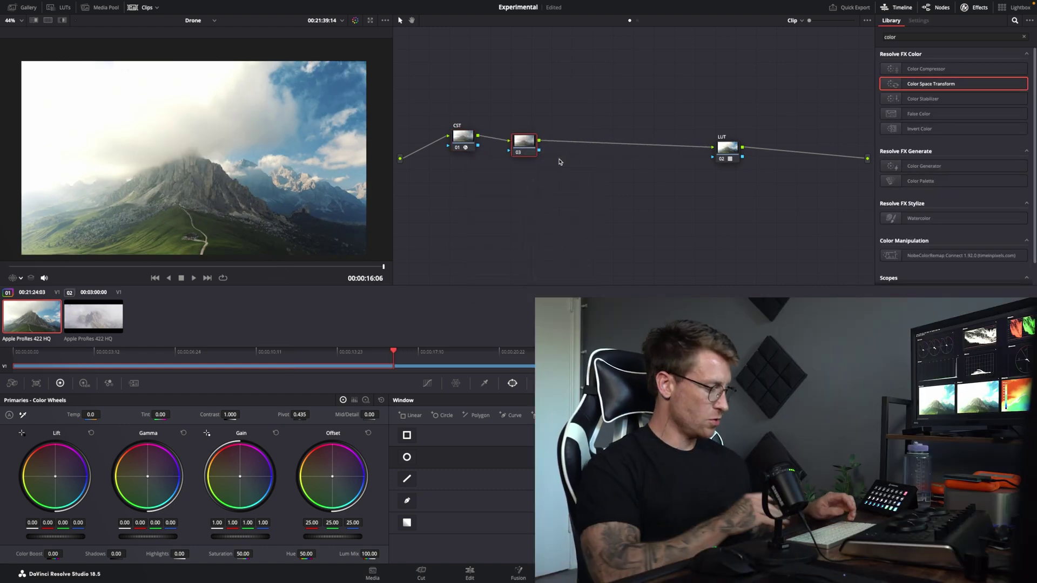
pyautogui.press('Return')
pyautogui.rightClick(521, 142)
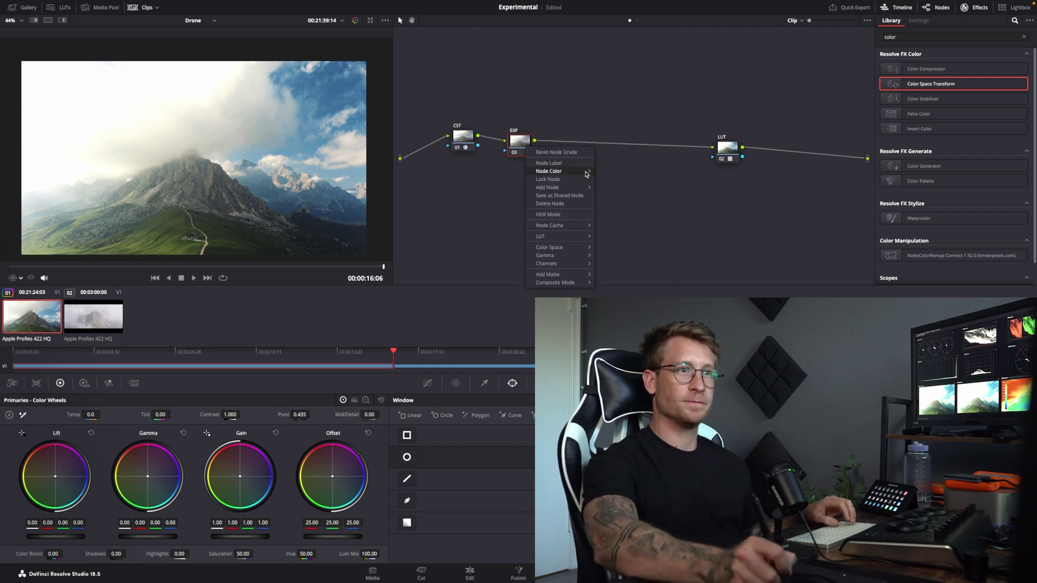
pyautogui.click(615, 187)
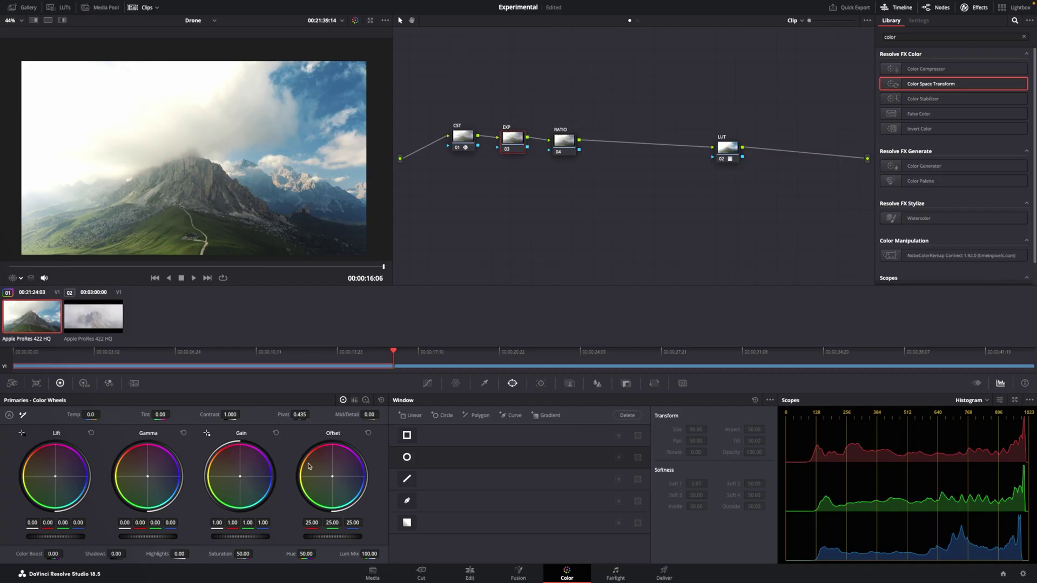
# Step: Switch the colour wheels to HDR and back to primary wheels
pyautogui.click(83, 383)
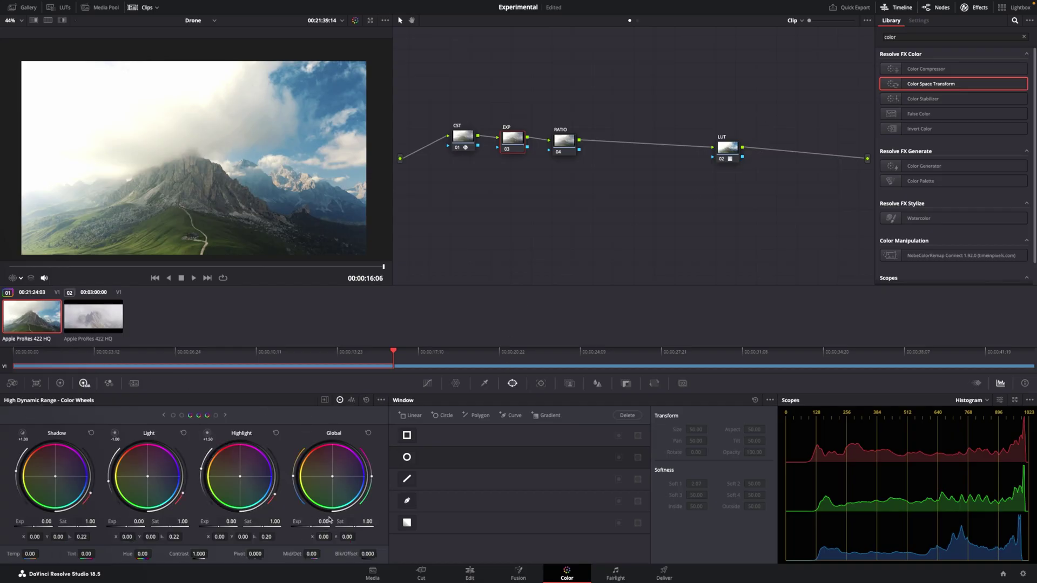
pyautogui.click(61, 383)
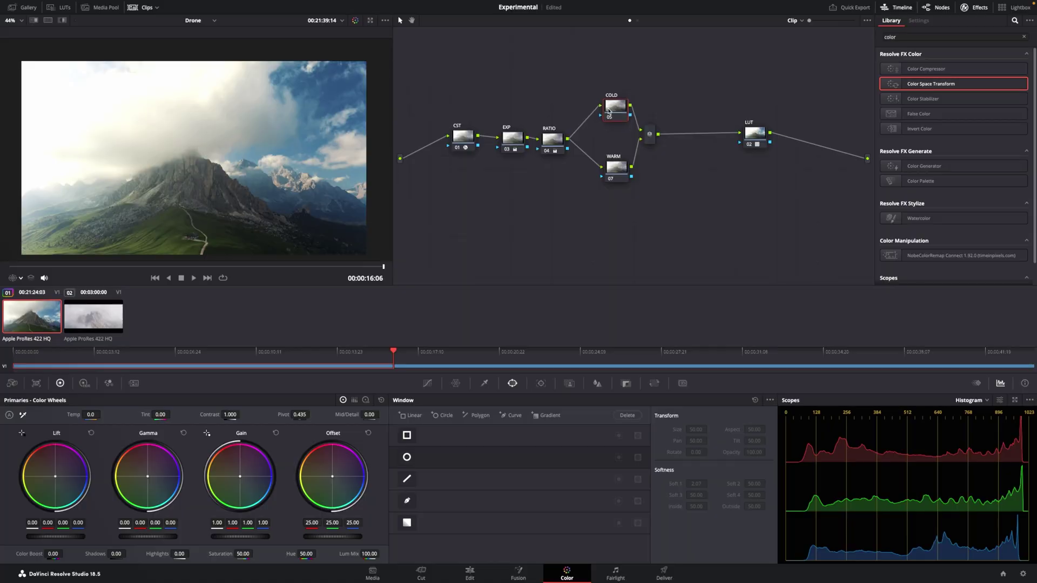
# Step: Check Hue vs Hue curves, then add a soft circle window (size 41.89, rotation 28.76) over the sky
pyautogui.click(427, 384)
pyautogui.click(680, 400)
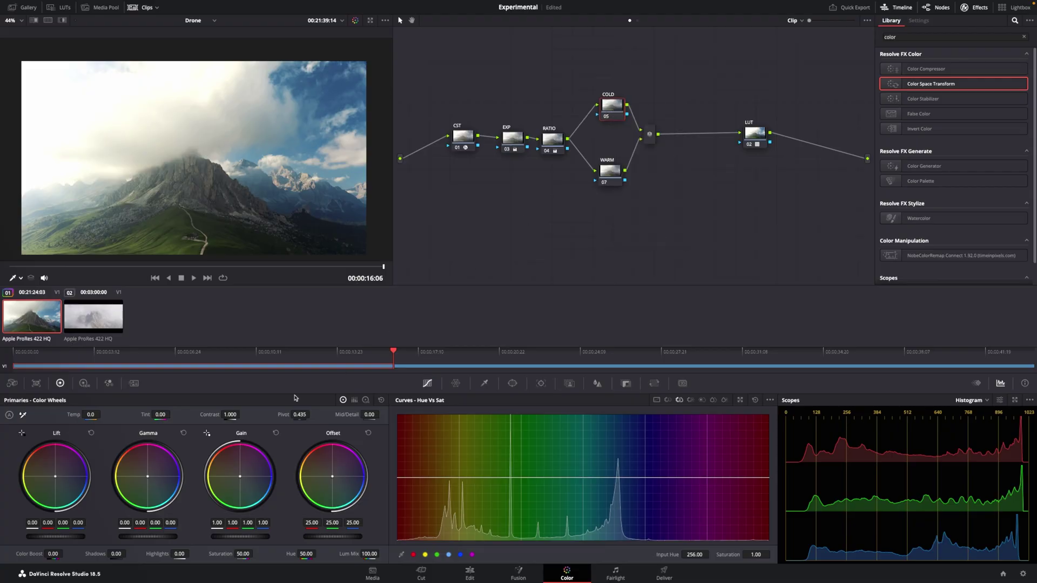
pyautogui.click(512, 383)
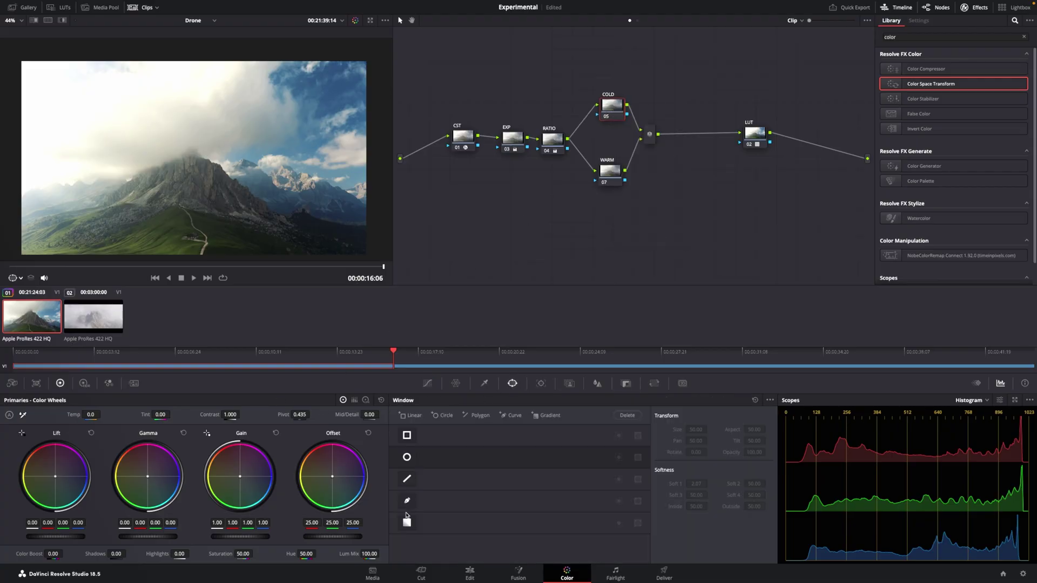
pyautogui.click(405, 459)
pyautogui.moveTo(192, 209); pyautogui.dragTo(240, 143)
pyautogui.moveTo(240, 79); pyautogui.dragTo(249, 82)
pyautogui.moveTo(240, 99); pyautogui.dragTo(274, 109)
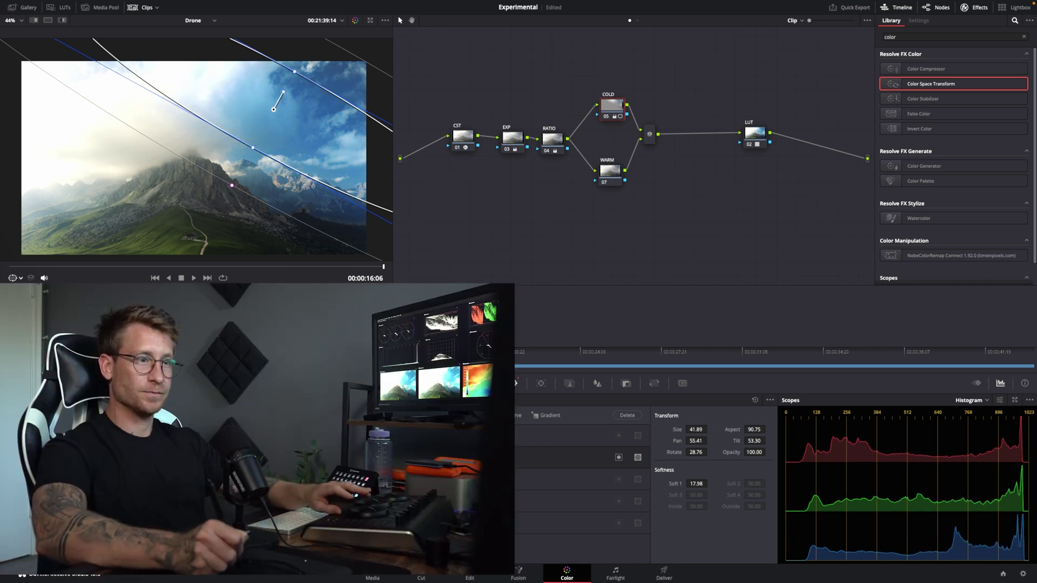
# Step: Reset the COLD node's grade and window
pyautogui.rightClick(608, 102)
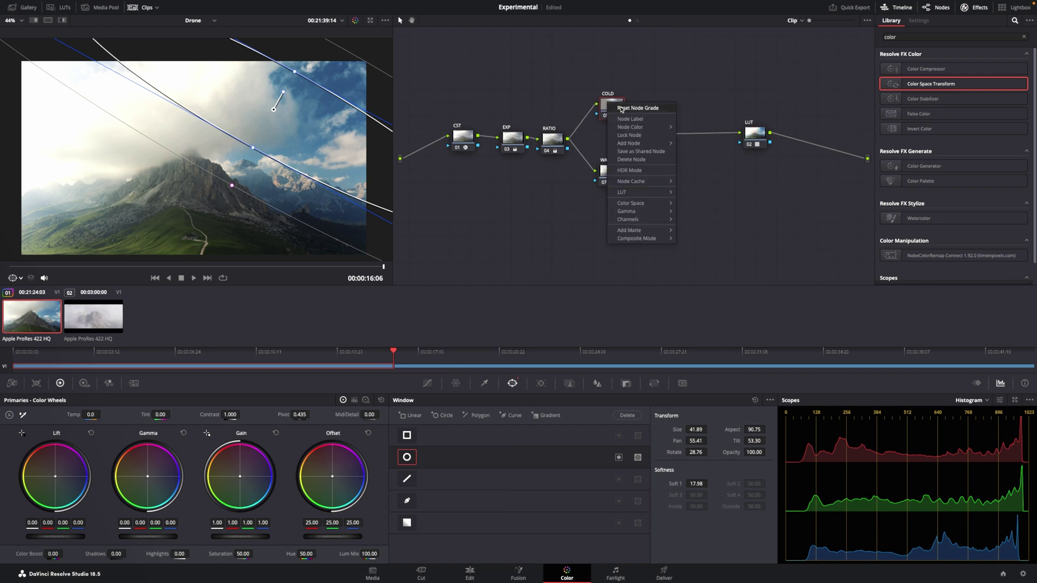
pyautogui.click(617, 110)
pyautogui.rightClick(610, 112)
pyautogui.click(619, 115)
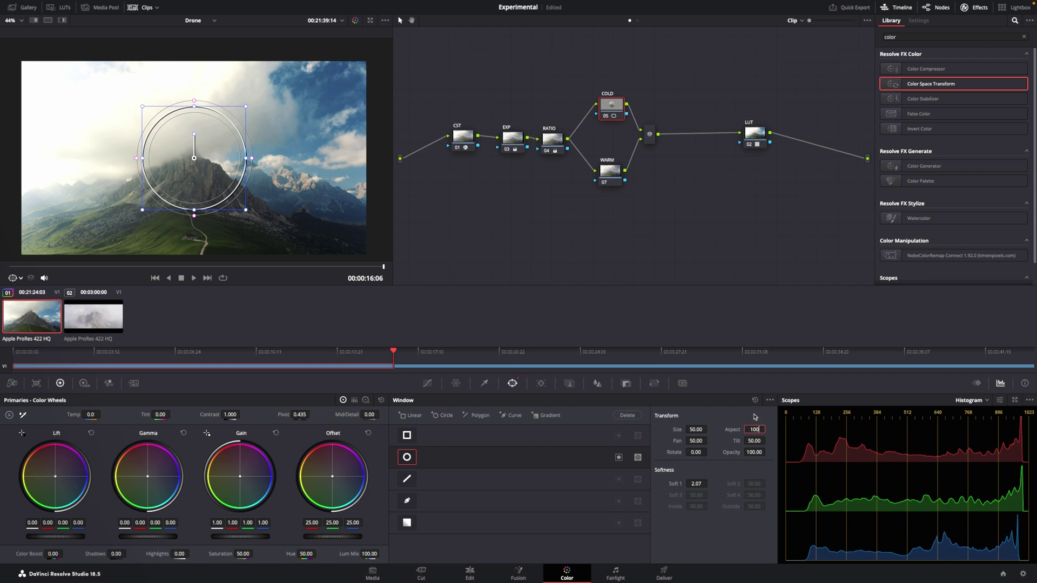
# Step: Make COLD's window a soft band at aspect 100, rotated 27.20, across the upper-right sky
pyautogui.press('Return')
pyautogui.moveTo(194, 215); pyautogui.dragTo(163, 237)
pyautogui.moveTo(189, 165); pyautogui.dragTo(278, 122)
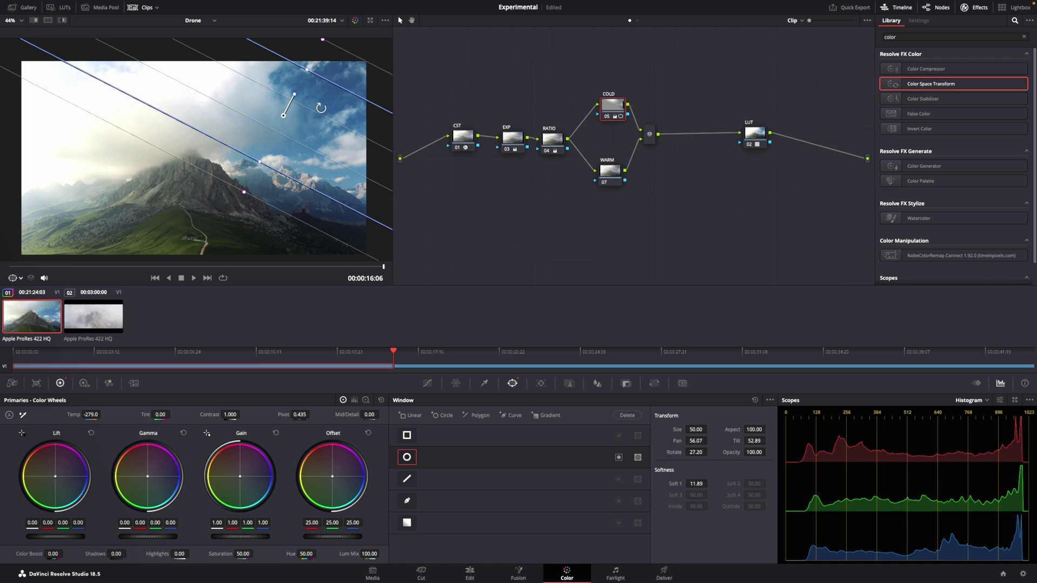
pyautogui.click(609, 171)
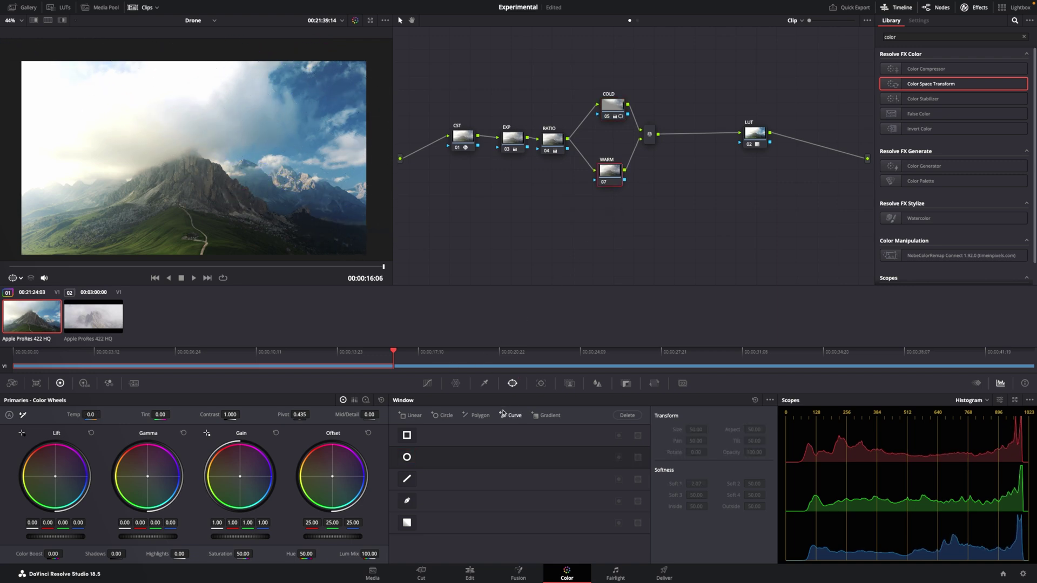
# Step: Give WARM a soft circle window at aspect 100, rotated about 23.15, shifted down-left
pyautogui.click(408, 457)
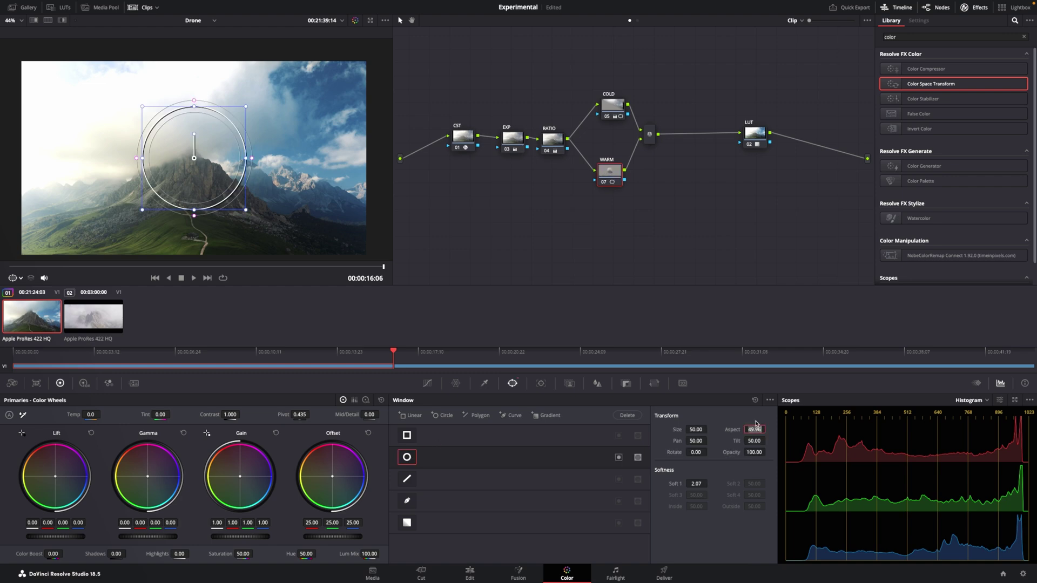
pyautogui.write('100')
pyautogui.press('Return')
pyautogui.moveTo(194, 216); pyautogui.dragTo(195, 244)
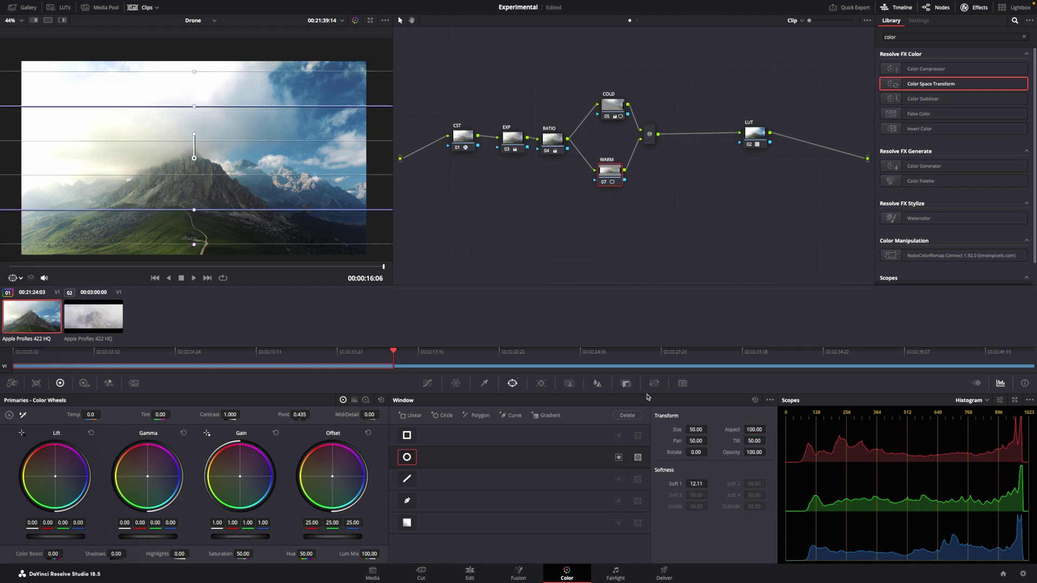
pyautogui.moveTo(694, 453); pyautogui.dragTo(718, 452)
pyautogui.moveTo(190, 163); pyautogui.dragTo(103, 243)
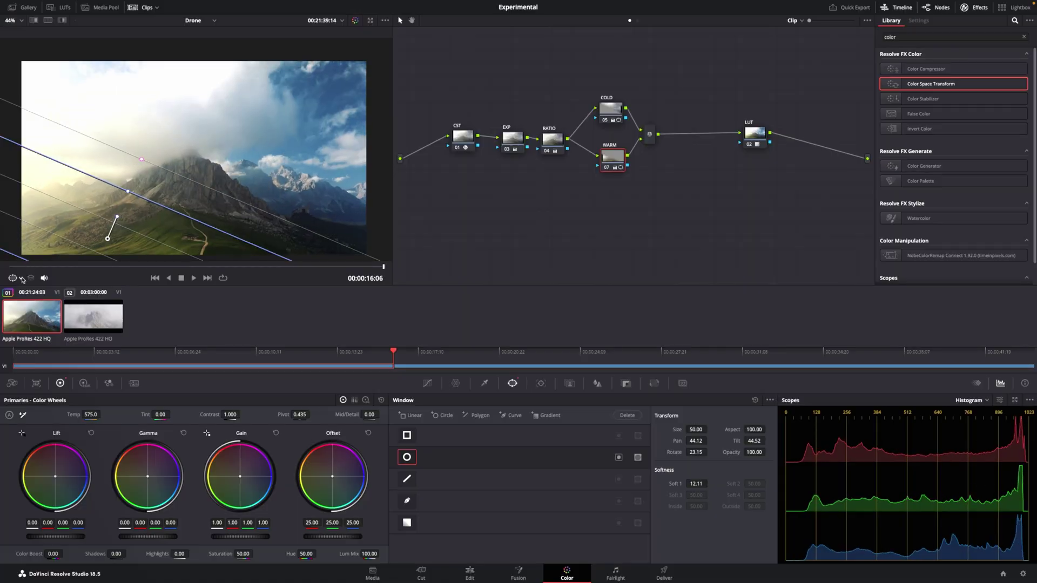
# Step: Turn the viewer window outline off and toggle COLD and WARM with Ctrl+D to compare
pyautogui.click(21, 279)
pyautogui.click(28, 291)
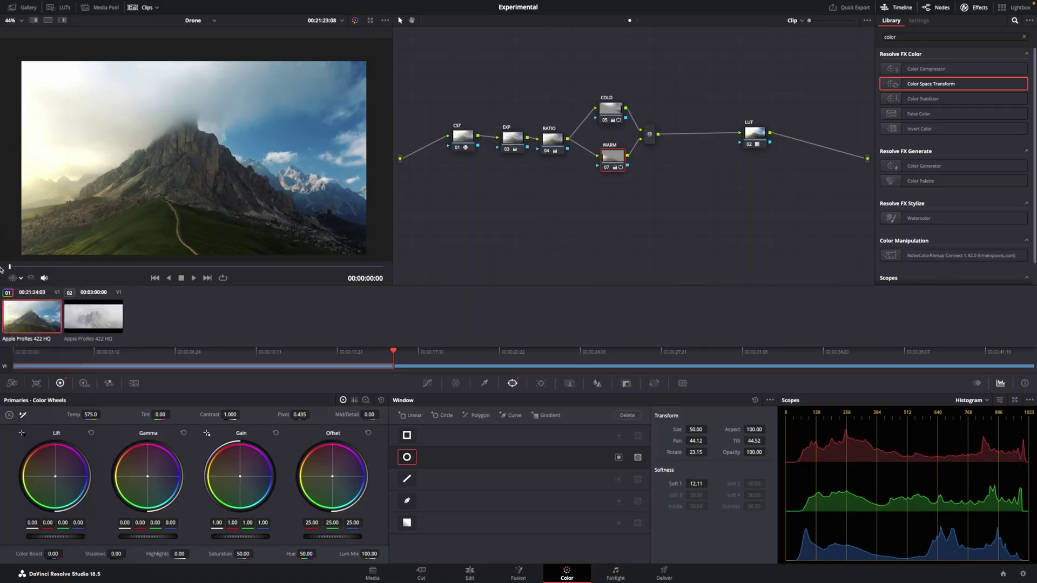
pyautogui.moveTo(649, 54); pyautogui.dragTo(593, 201)
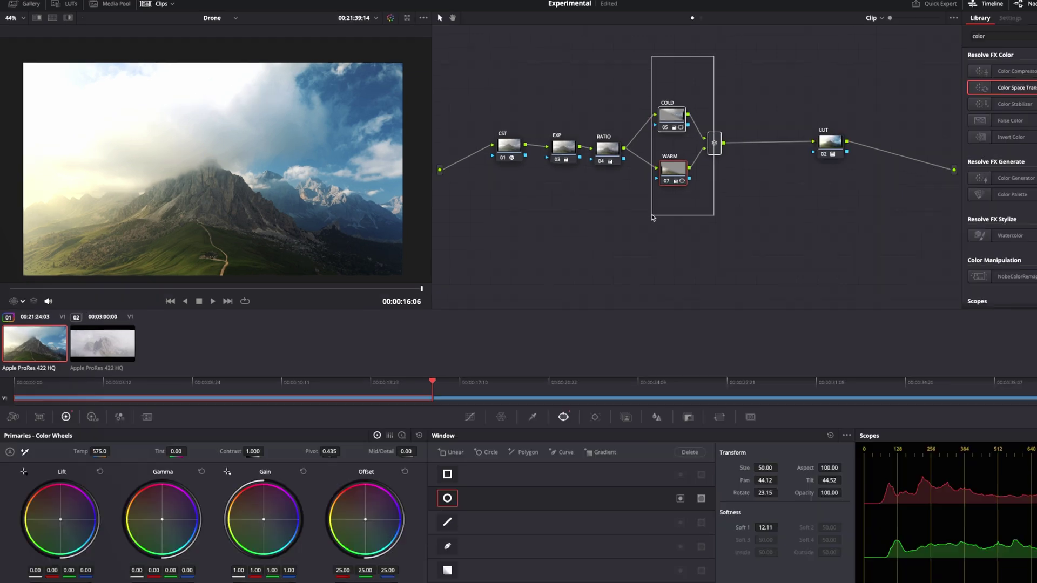
pyautogui.moveTo(652, 214); pyautogui.dragTo(650, 218)
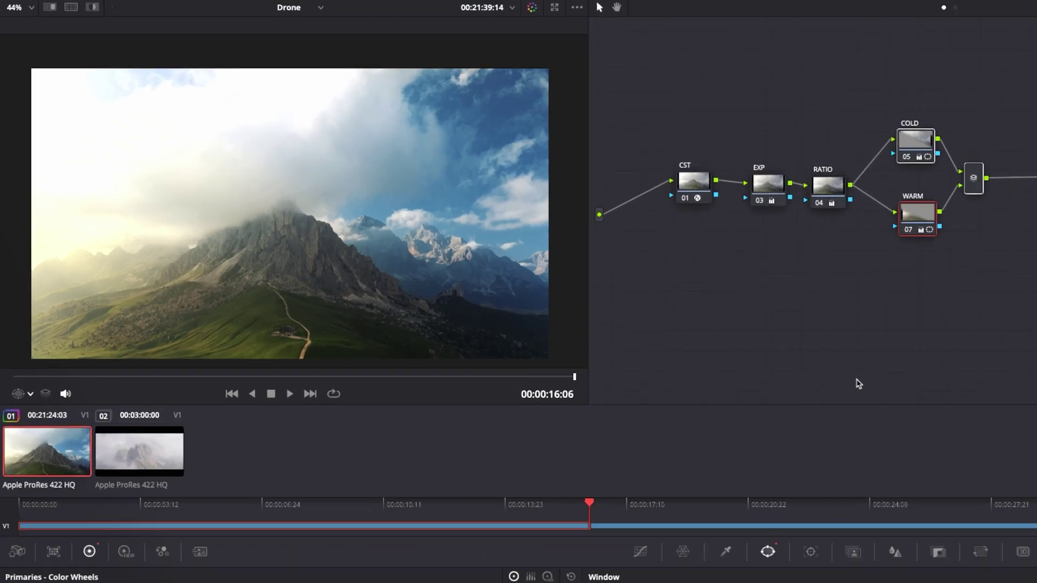
pyautogui.hotkey('ctrl', 'd')
pyautogui.hotkey('ctrl', 'd')
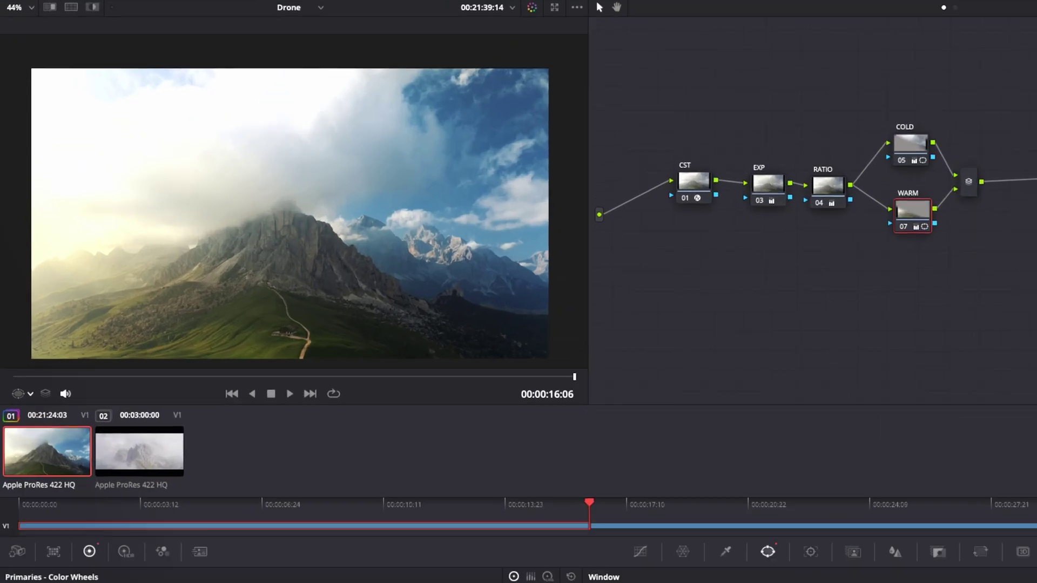
# Step: Add parallel node 08 with a circle window
pyautogui.hotkey('alt', 'p')
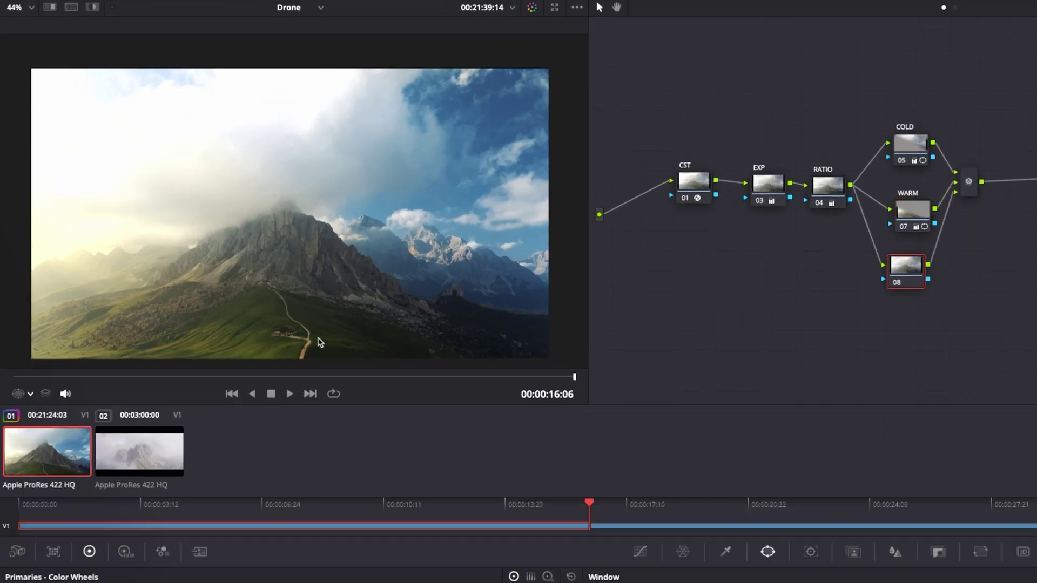
pyautogui.scroll(10, 306, 351)
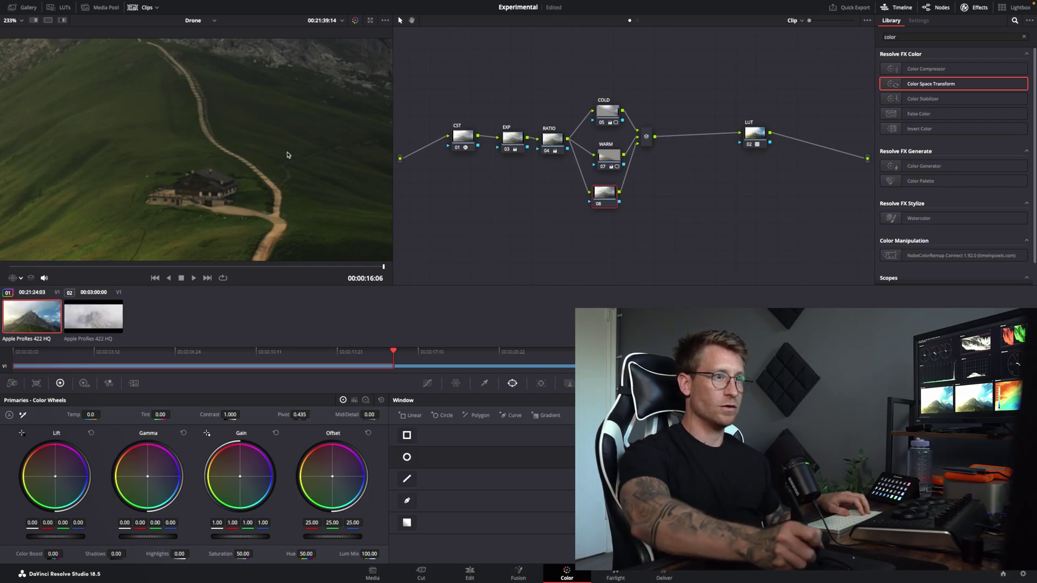
pyautogui.click(407, 457)
pyautogui.scroll(-8, 292, 208)
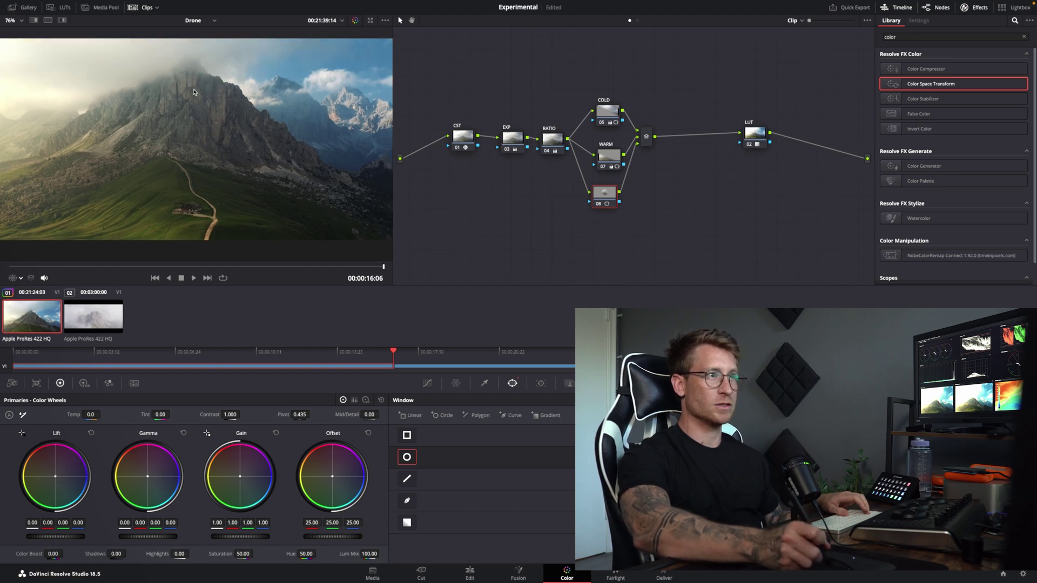
# Step: Shape node 08's circle window into a small, soft oval around the hut
pyautogui.click(21, 278)
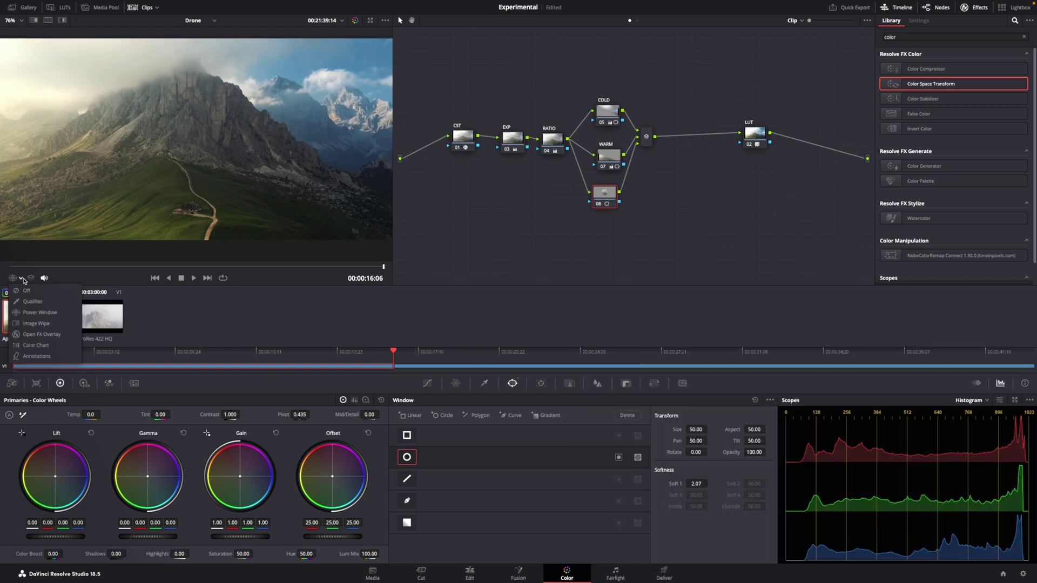
pyautogui.click(39, 313)
pyautogui.moveTo(188, 119); pyautogui.dragTo(195, 178)
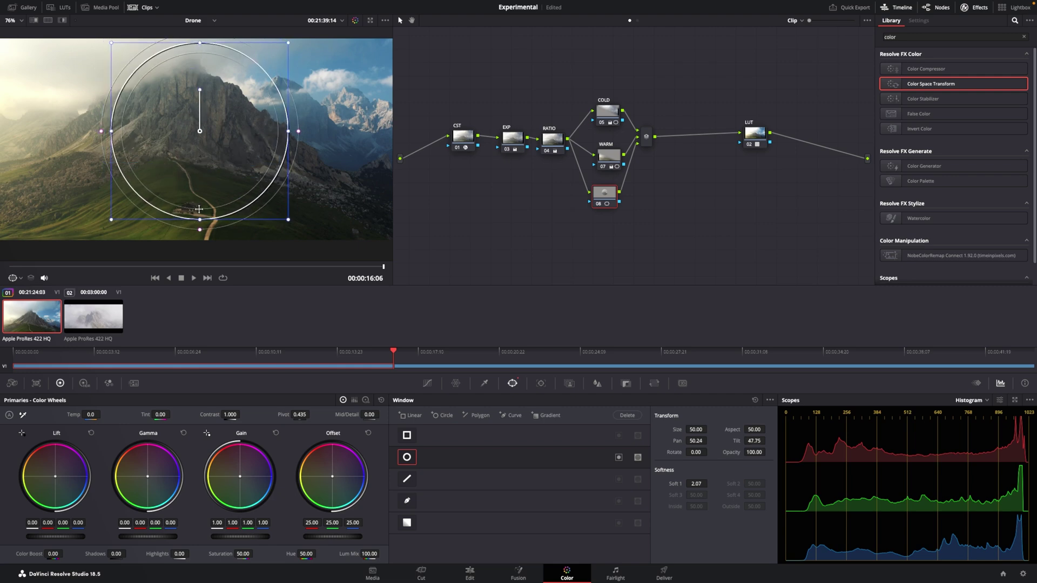
pyautogui.moveTo(201, 221); pyautogui.dragTo(201, 161)
pyautogui.moveTo(200, 146); pyautogui.dragTo(166, 161)
pyautogui.moveTo(254, 147)
pyautogui.mouseDown()
pyautogui.moveTo(218, 151)
pyautogui.moveTo(240, 148)
pyautogui.mouseUp()
pyautogui.moveTo(172, 150); pyautogui.dragTo(212, 200)
pyautogui.moveTo(198, 198); pyautogui.dragTo(197, 204)
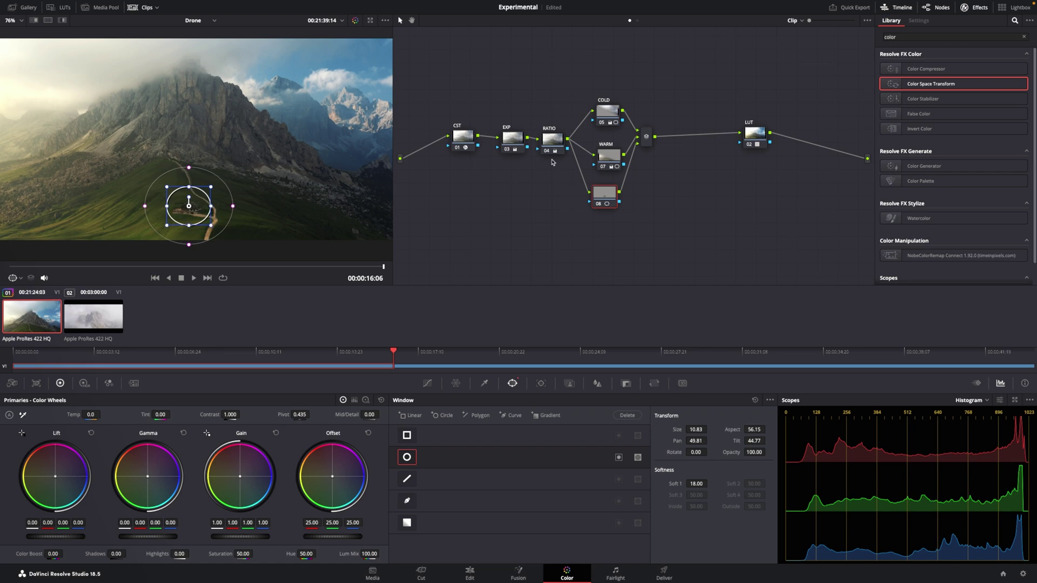
# Step: Compare with the WARM node, hide the window outline, and scrub the clip to check the grade
pyautogui.click(610, 157)
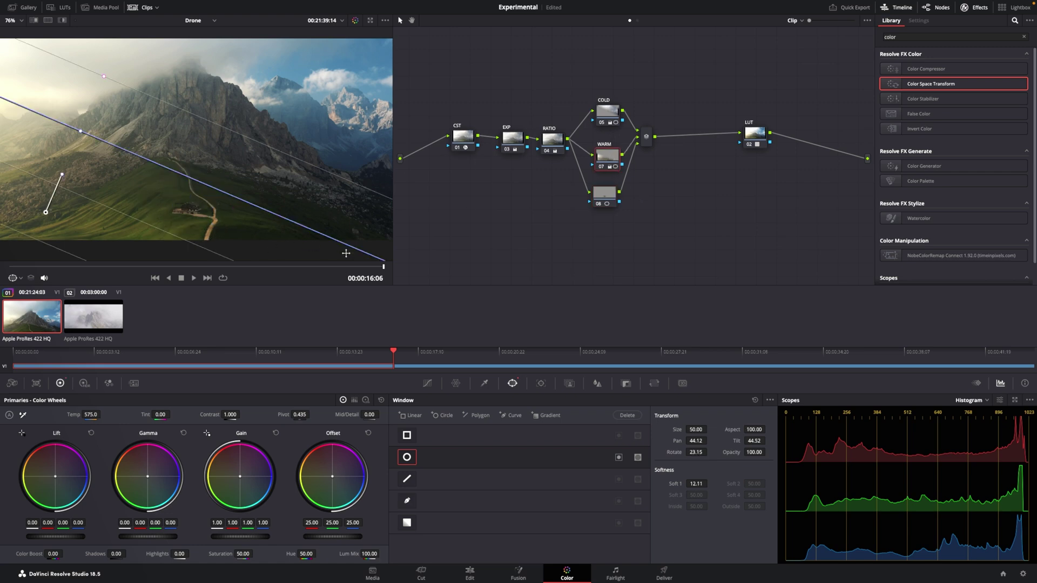
pyautogui.click(603, 204)
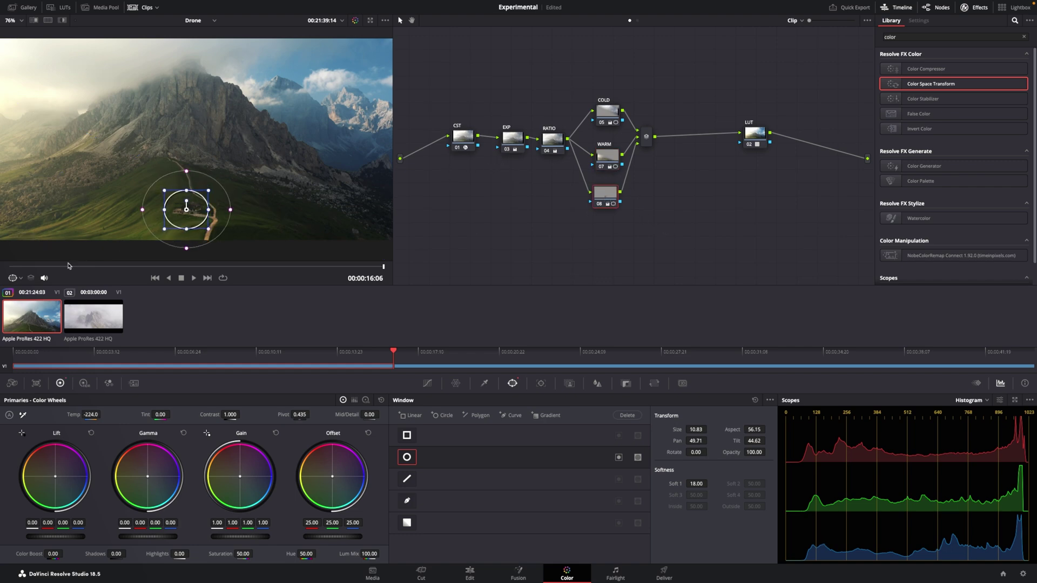
pyautogui.click(20, 279)
pyautogui.click(28, 292)
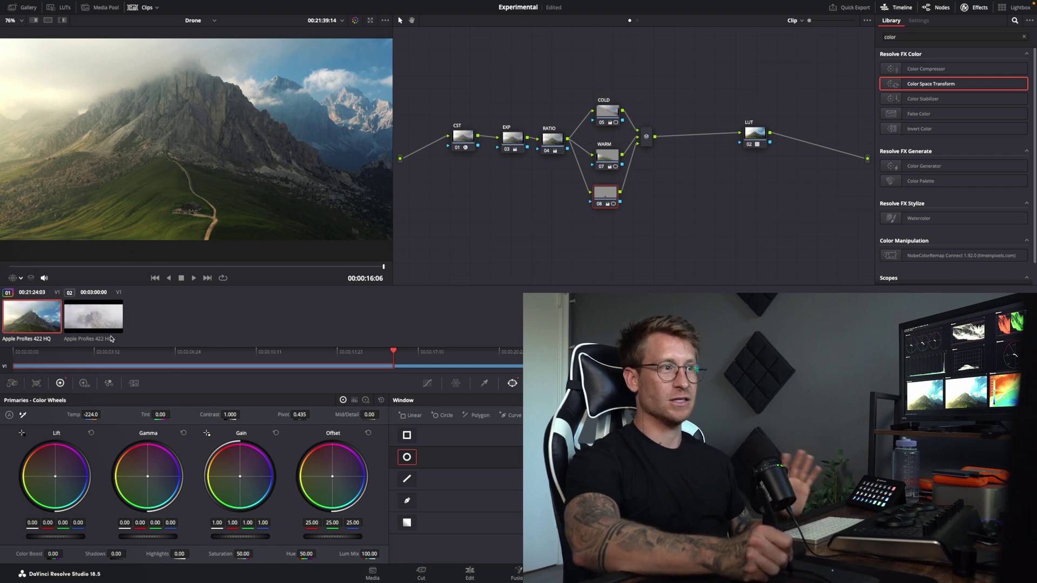
pyautogui.moveTo(9, 266); pyautogui.dragTo(302, 257)
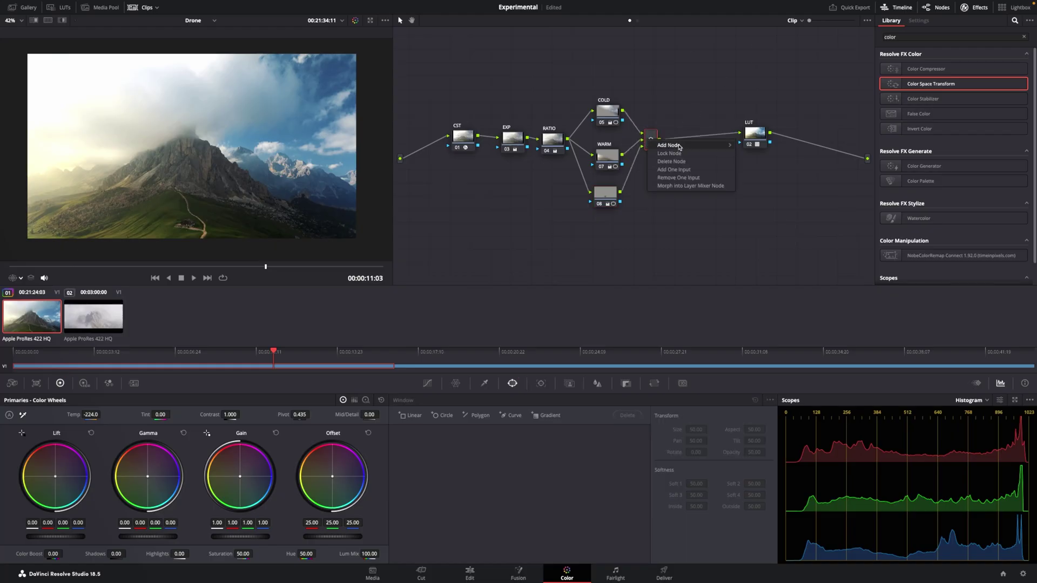
# Step: Add serial node 09 after the mixer and label it TEXT
pyautogui.click(756, 145)
pyautogui.moveTo(690, 138); pyautogui.dragTo(699, 123)
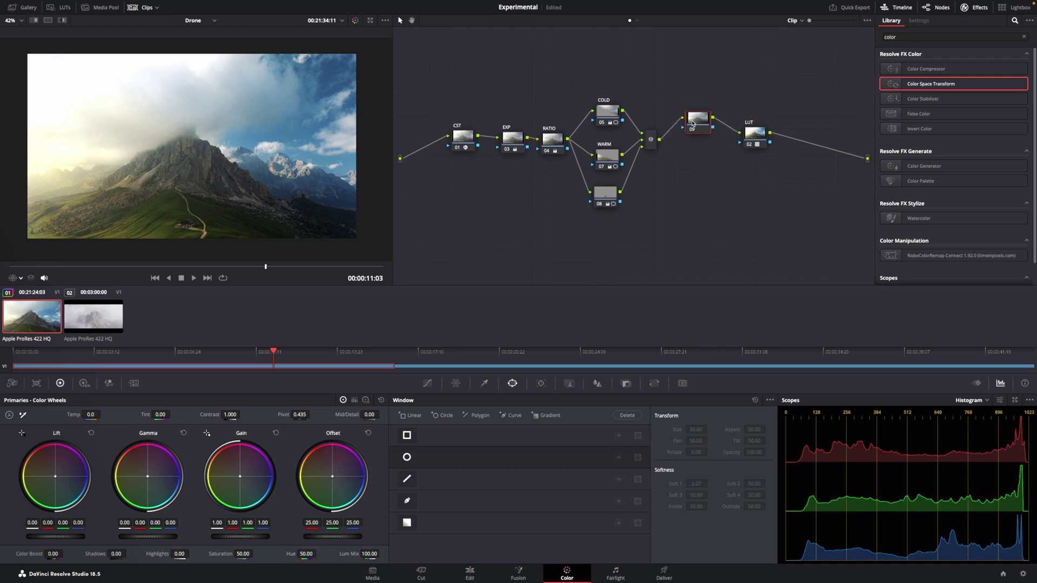
pyautogui.rightClick(693, 123)
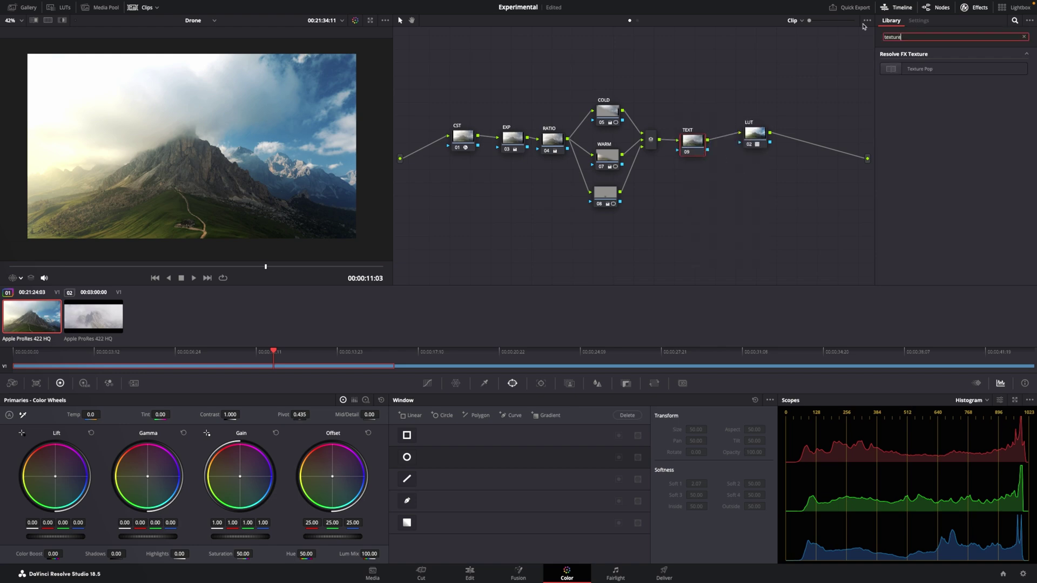
# Step: Apply Texture Pop to the TEXT node in Advanced mode with Tiny at 0.187
pyautogui.moveTo(917, 68); pyautogui.dragTo(694, 142)
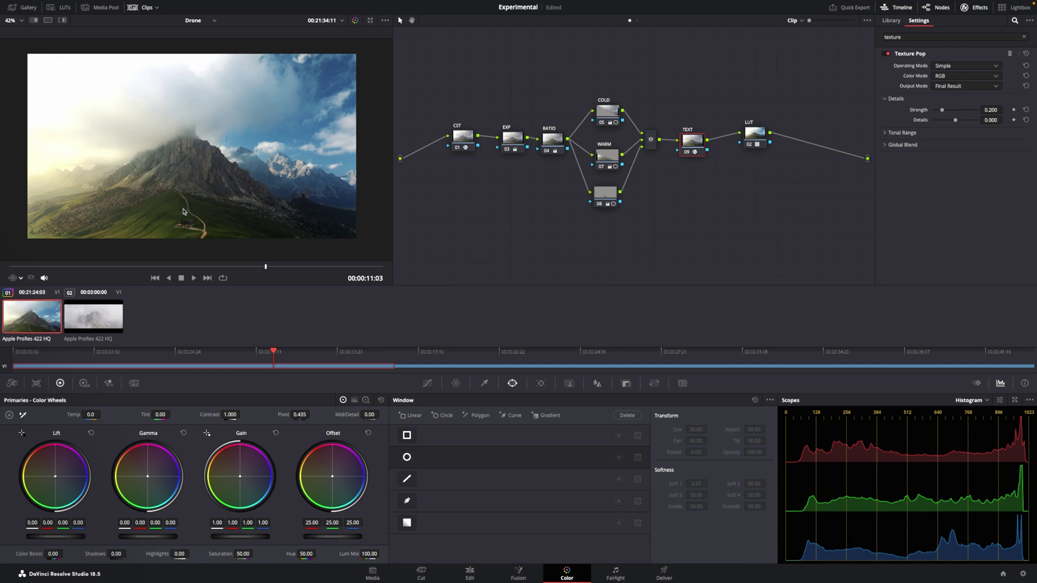
pyautogui.click(974, 86)
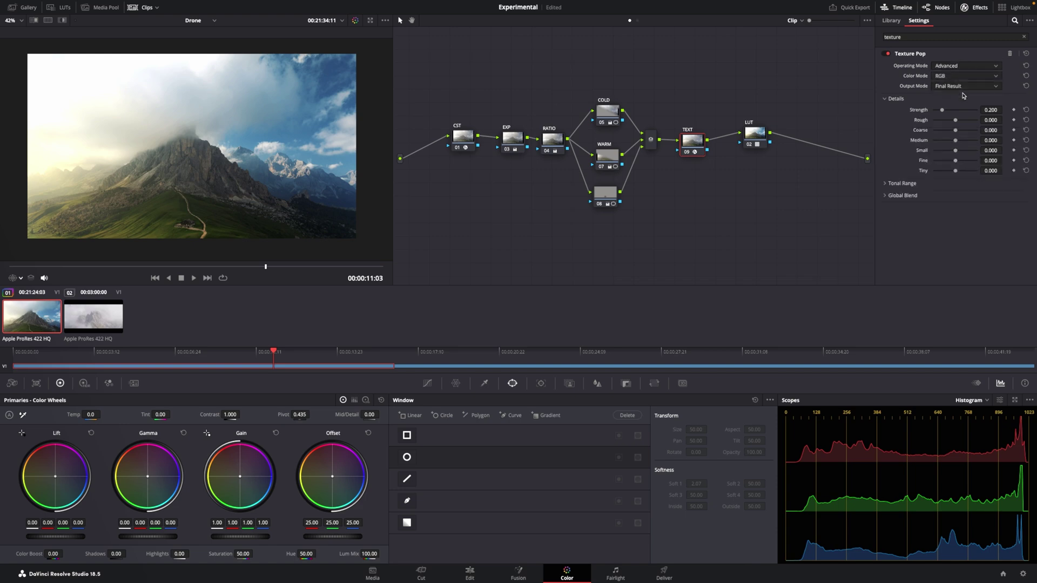
pyautogui.scroll(10, 210, 201)
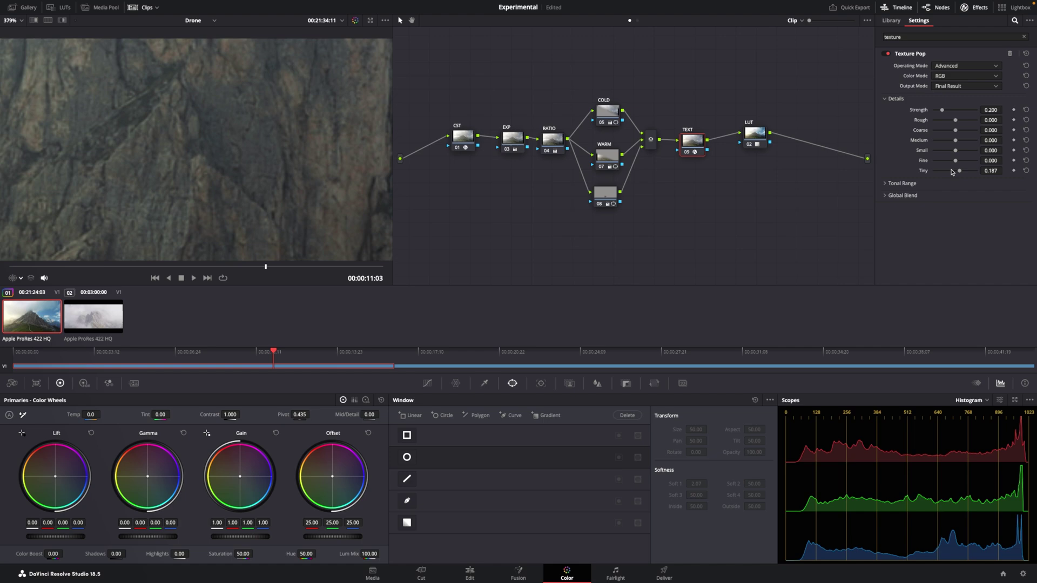
pyautogui.scroll(-10, 264, 175)
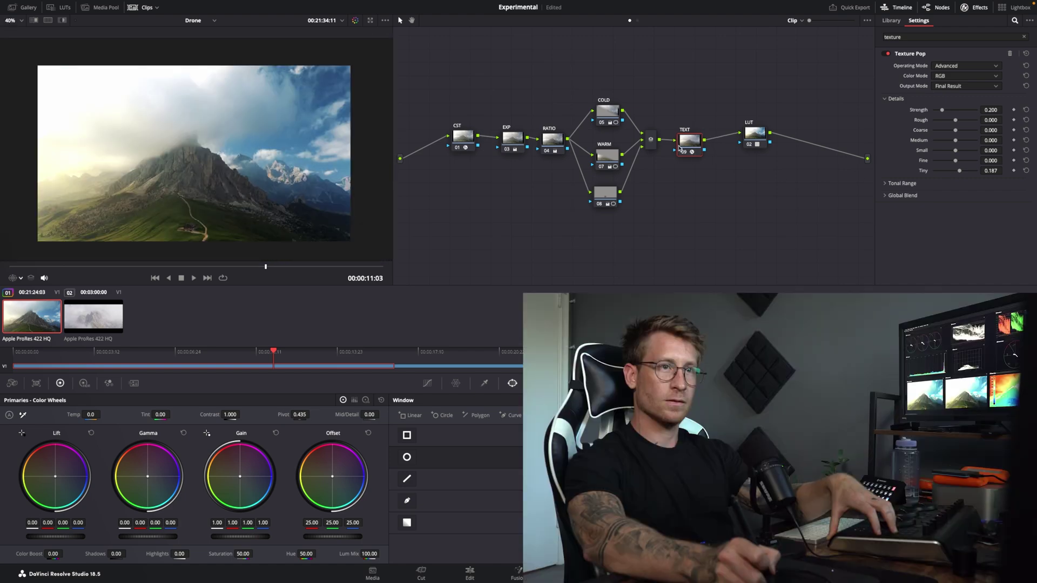
pyautogui.moveTo(705, 81); pyautogui.dragTo(584, 226)
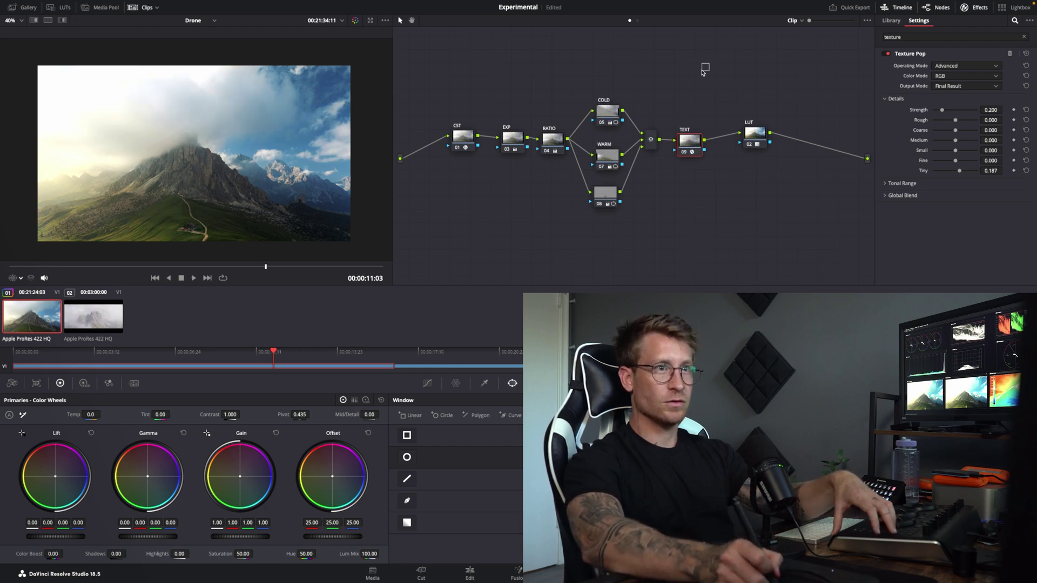
# Step: Toggle the grade nodes EXP through LUT off and back on with Ctrl+D for a before/after comparison
pyautogui.moveTo(705, 64); pyautogui.dragTo(499, 246)
pyautogui.hotkey('ctrl', 'd')
pyautogui.hotkey('ctrl', 'd')
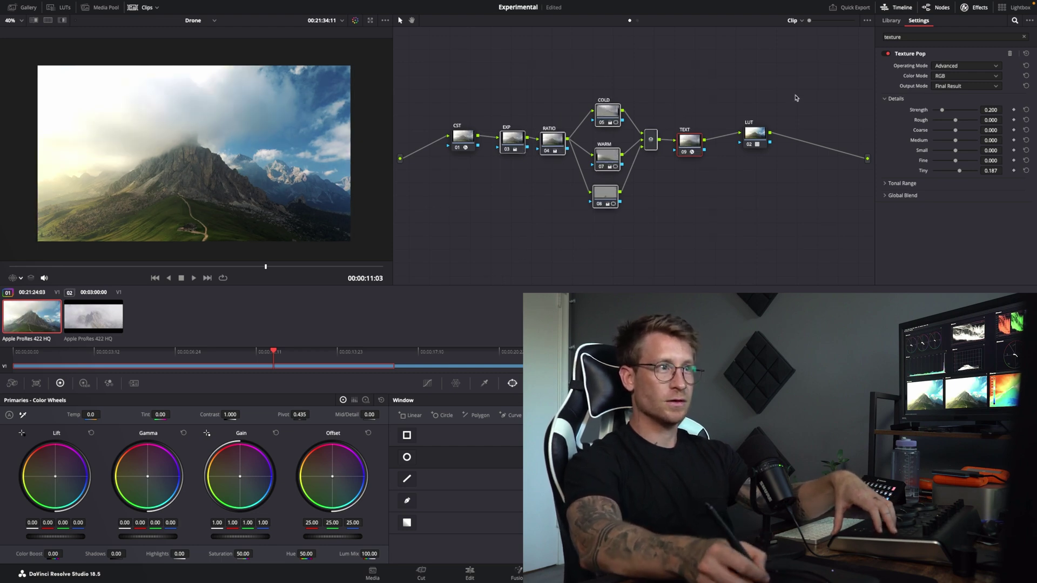
pyautogui.hotkey('ctrl', 'd')
pyautogui.hotkey('ctrl', 'd')
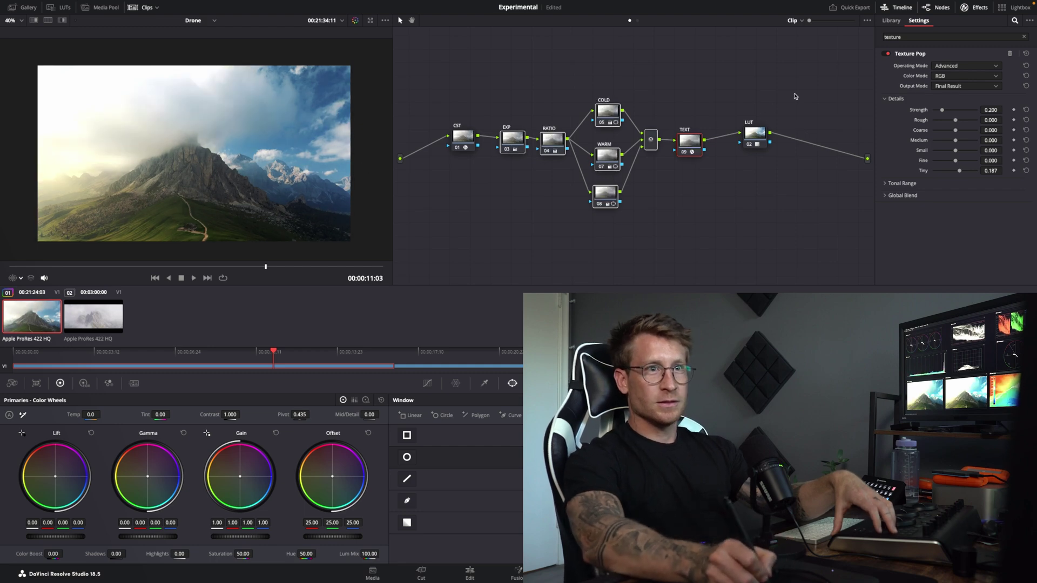
pyautogui.click(757, 128)
pyautogui.moveTo(796, 70); pyautogui.dragTo(522, 272)
pyautogui.hotkey('ctrl', 'd')
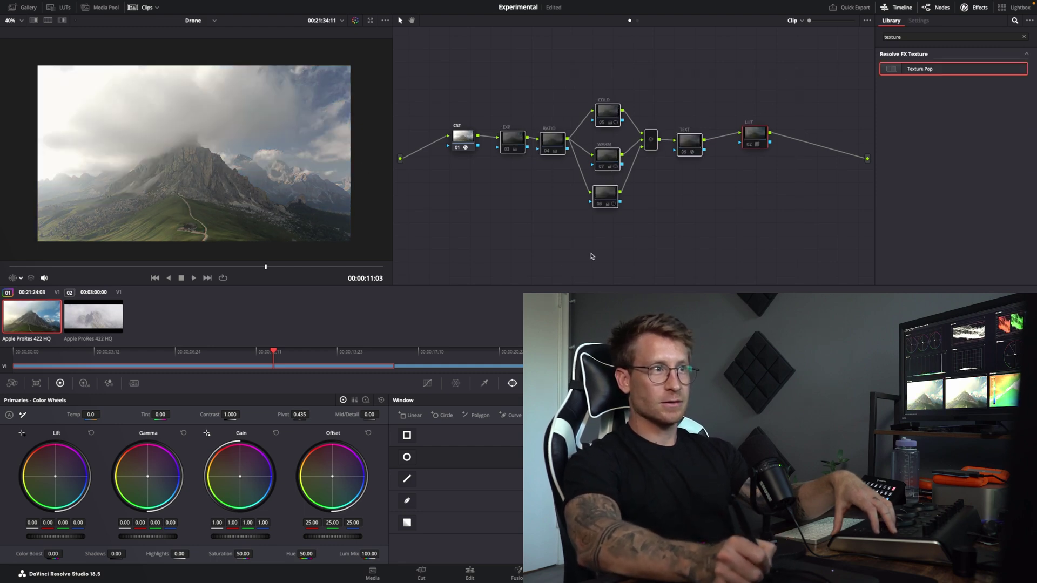
pyautogui.hotkey('ctrl', 'd')
pyautogui.hotkey('ctrl', 'd')
pyautogui.hotkey('ctrl', 'd')
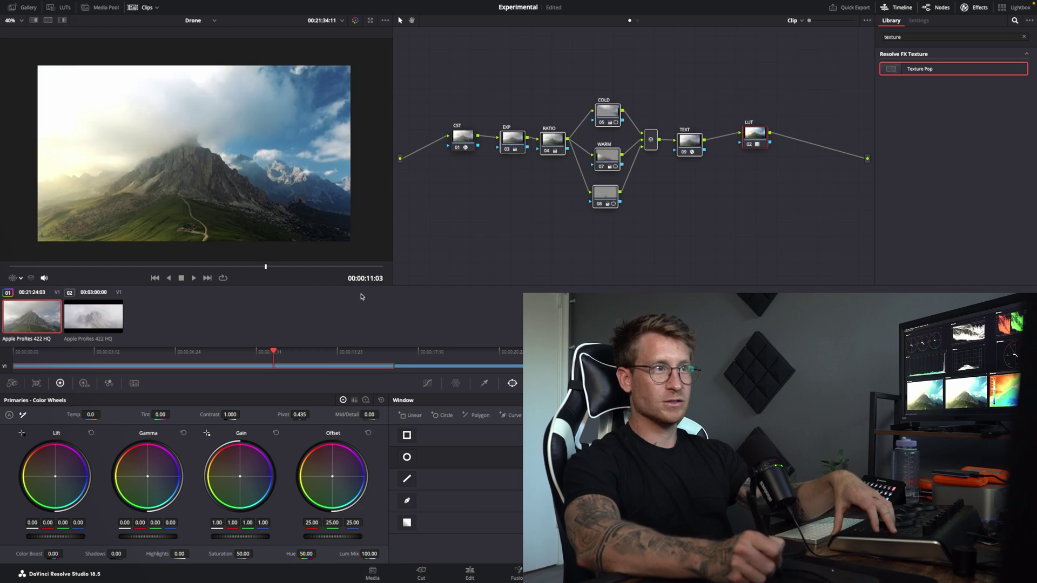
# Step: Shift the COLD, WARM and 08 nodes slightly down-left, then select the LUT node
pyautogui.moveTo(625, 68); pyautogui.dragTo(595, 220)
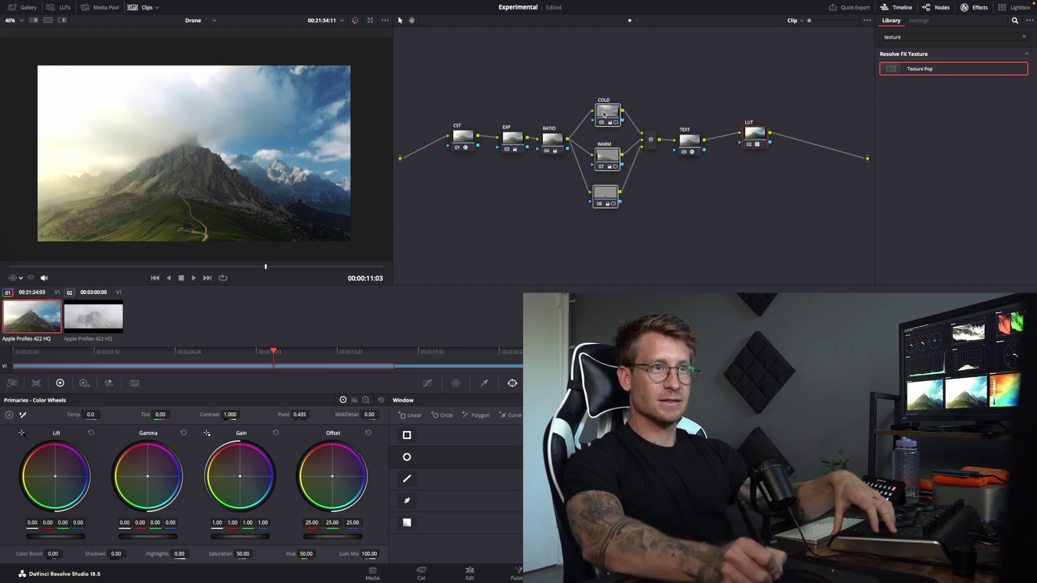
pyautogui.moveTo(604, 113); pyautogui.dragTo(602, 116)
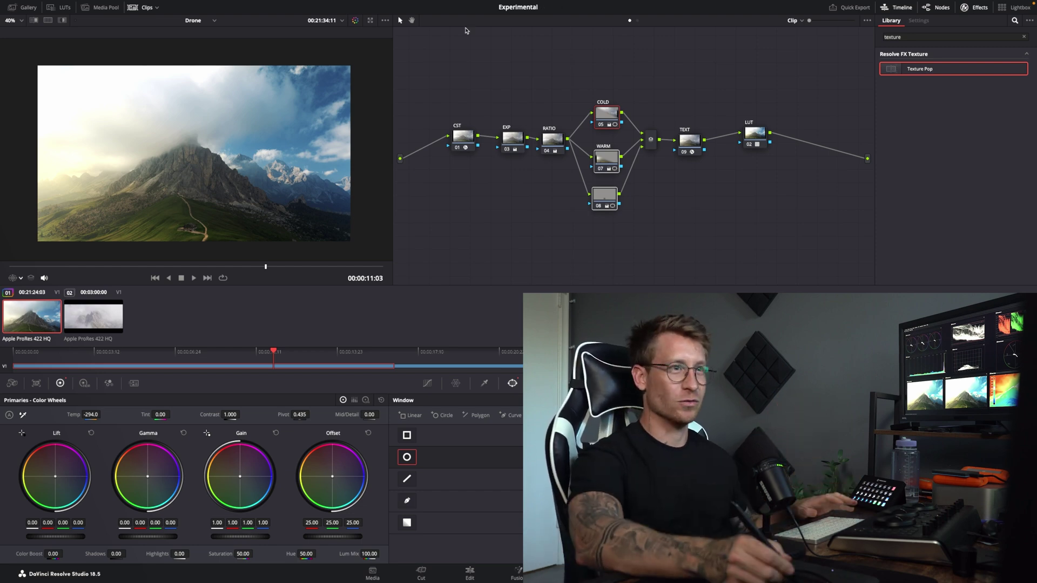
pyautogui.moveTo(761, 135); pyautogui.dragTo(758, 134)
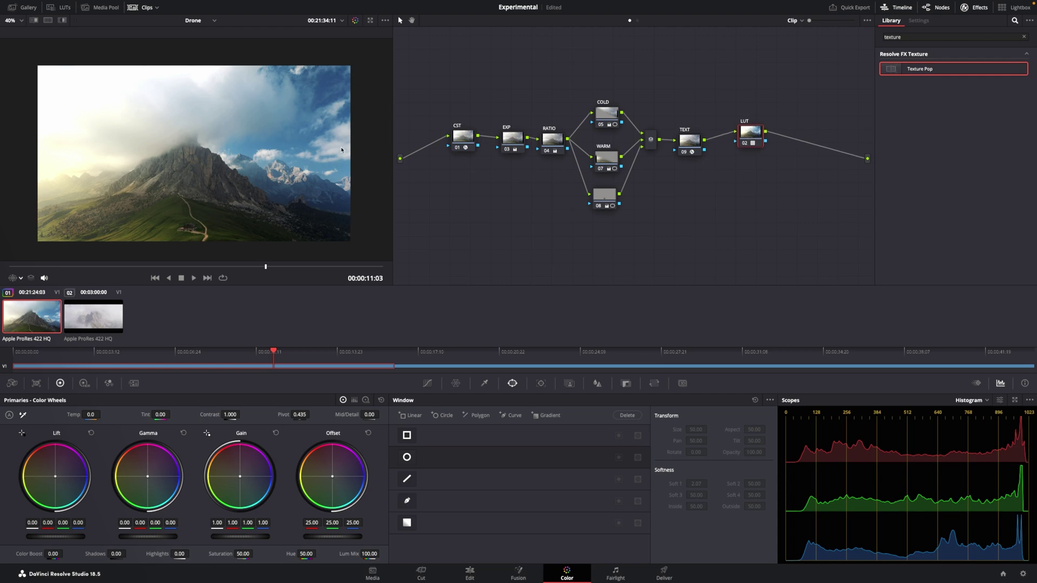
# Step: Apply the Drone - Blue Yellow LUT from Drone LUTS to the LUT node
pyautogui.rightClick(754, 135)
pyautogui.moveTo(777, 229)
pyautogui.moveTo(861, 368)
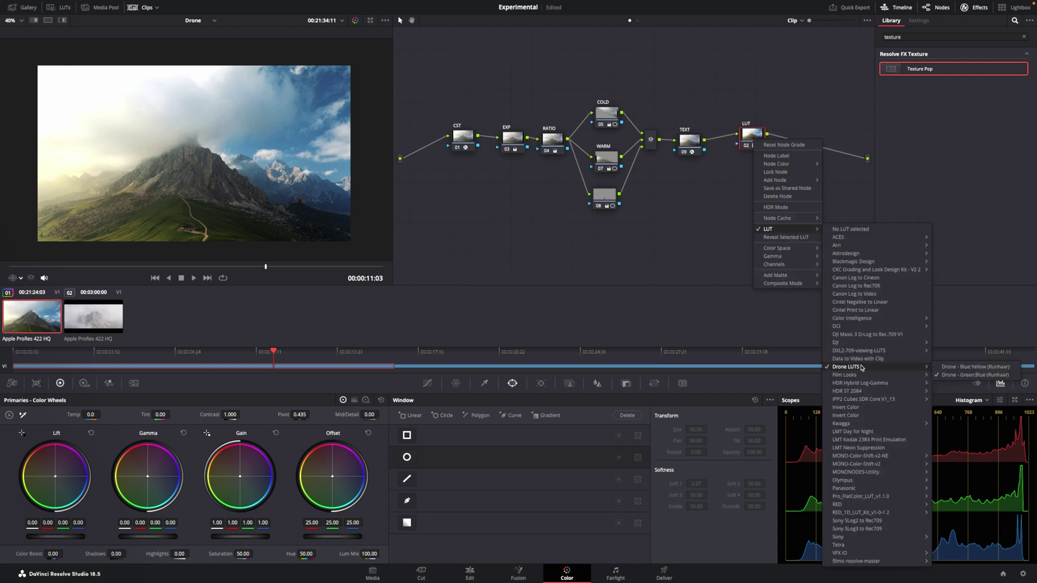
pyautogui.click(970, 367)
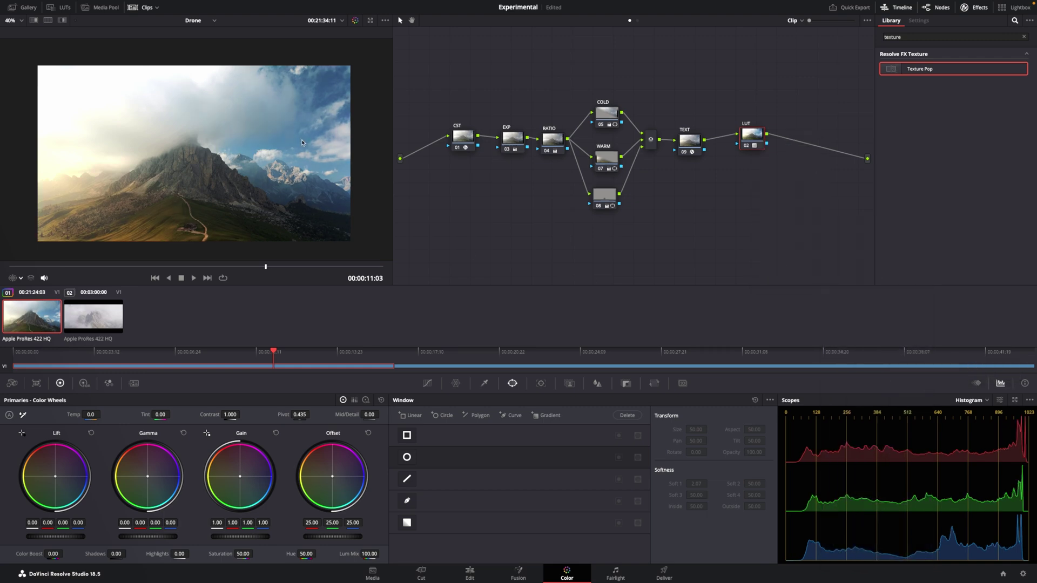
# Step: Scrub back to judge the new look, nudge the LUT node right, and select the grade nodes
pyautogui.moveTo(128, 266); pyautogui.dragTo(110, 248)
pyautogui.moveTo(752, 133); pyautogui.dragTo(784, 142)
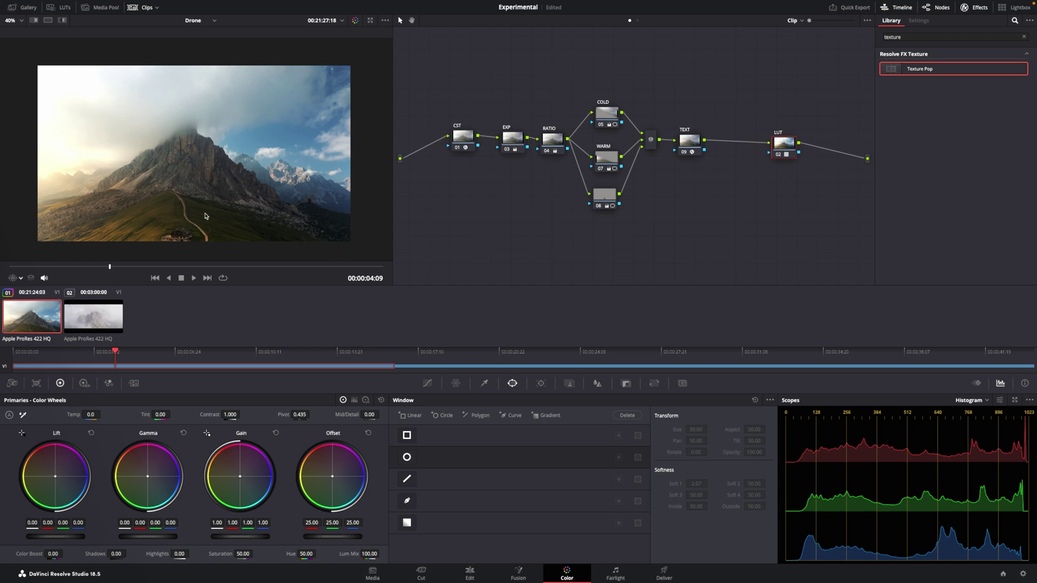
pyautogui.moveTo(711, 65); pyautogui.dragTo(525, 238)
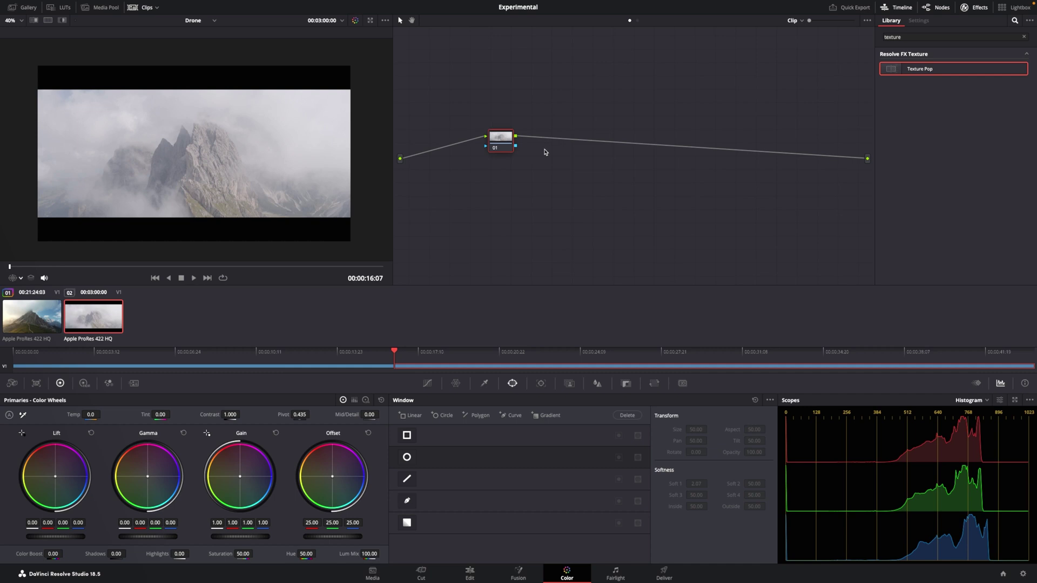
# Step: Put a Color Space Transform on node 01 converting DJI D-Gamut/D-Log to DaVinci Wide Gamut/Intermediate
pyautogui.moveTo(918, 84); pyautogui.dragTo(505, 136)
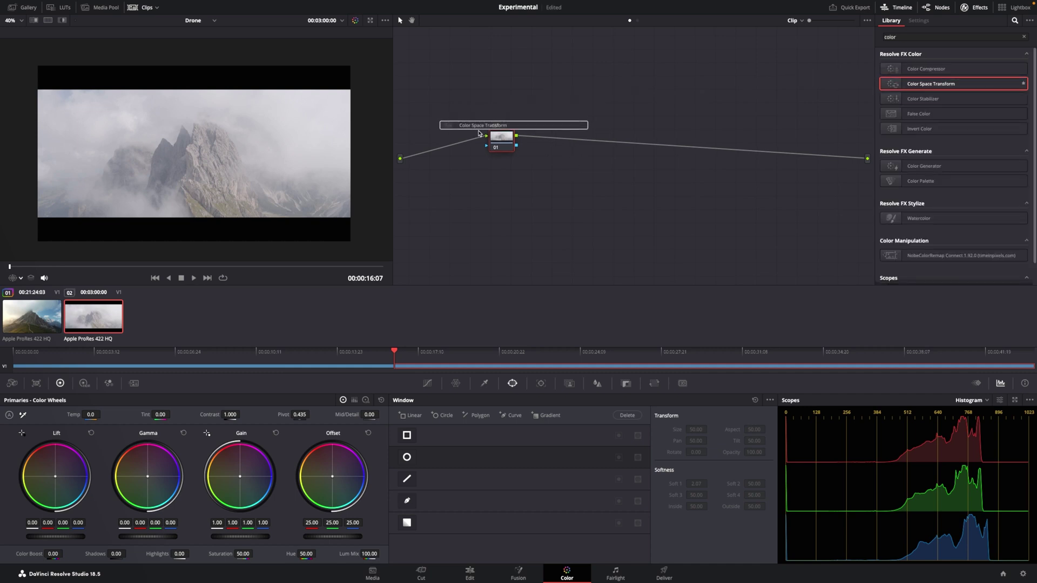
pyautogui.click(980, 77)
pyautogui.click(965, 96)
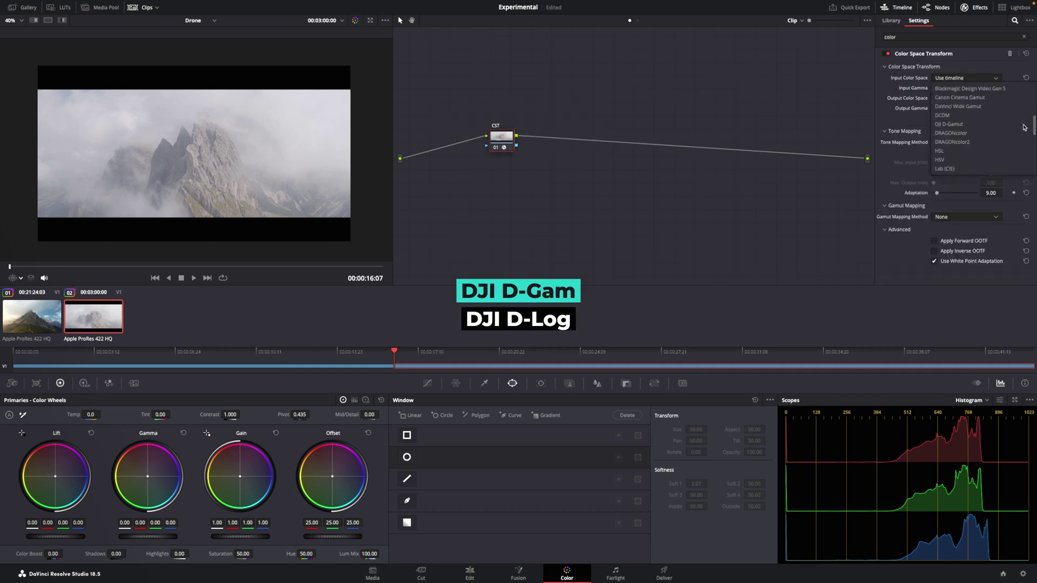
pyautogui.click(966, 88)
pyautogui.click(951, 103)
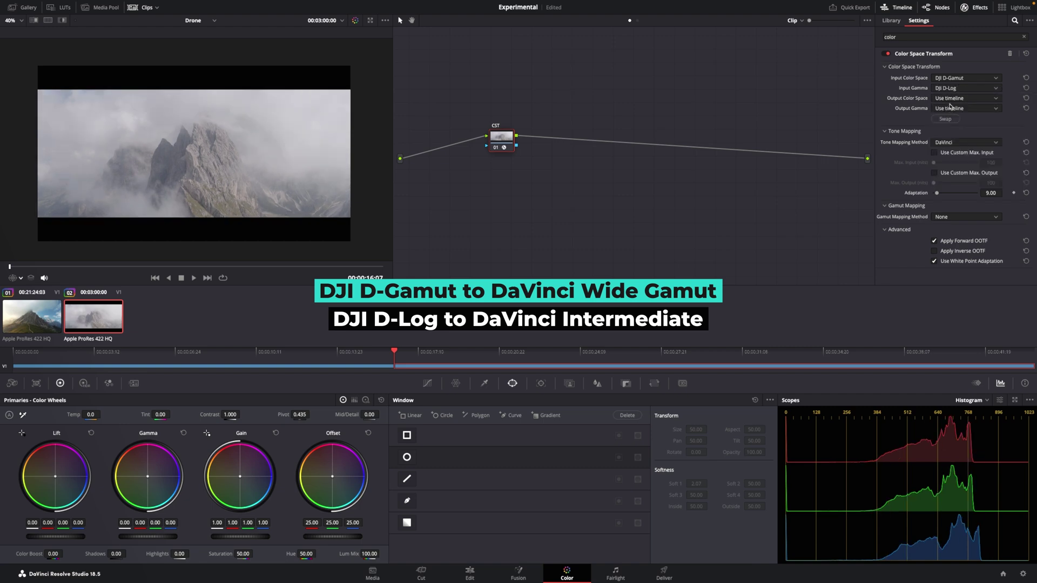
pyautogui.click(954, 99)
pyautogui.click(1030, 133)
pyautogui.moveTo(1034, 114); pyautogui.dragTo(1034, 137)
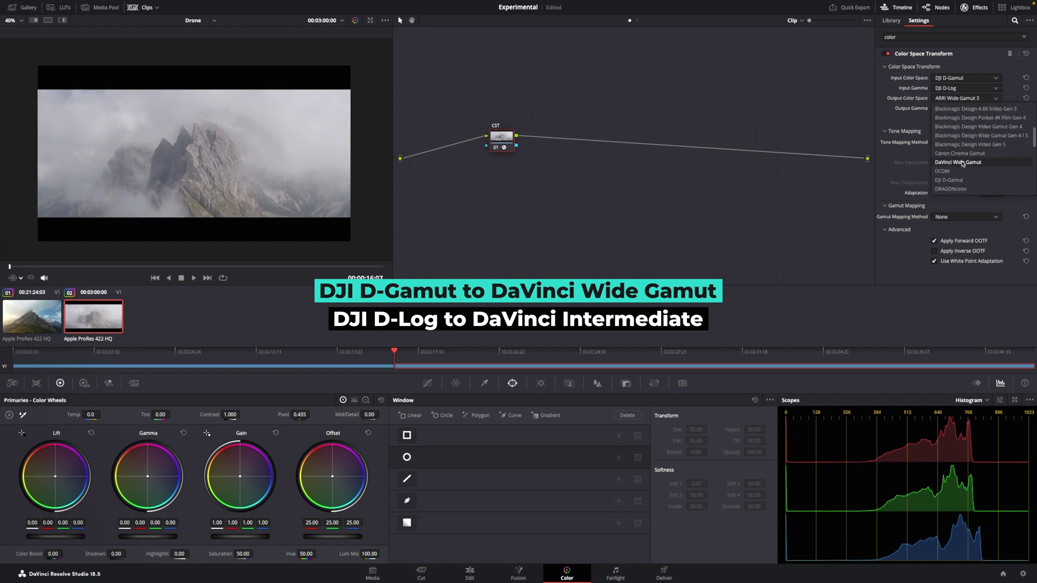
pyautogui.click(960, 162)
pyautogui.click(971, 108)
pyautogui.scroll(-5, 1028, 130)
pyautogui.click(960, 184)
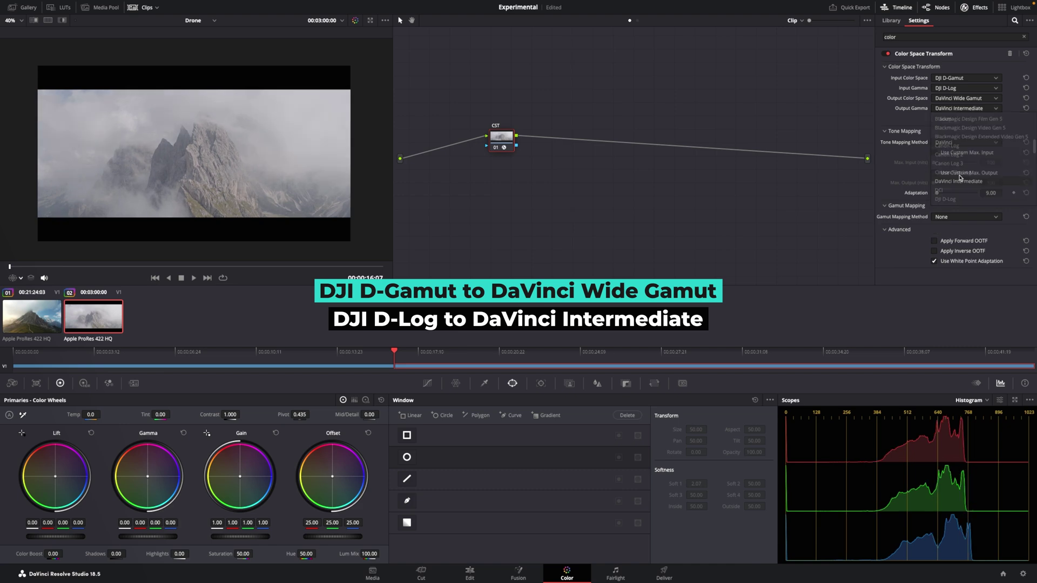
# Step: Add node 02 at the end of the tree and apply the Drone Blue:Yellow LUT to it
pyautogui.rightClick(497, 148)
pyautogui.moveTo(540, 186)
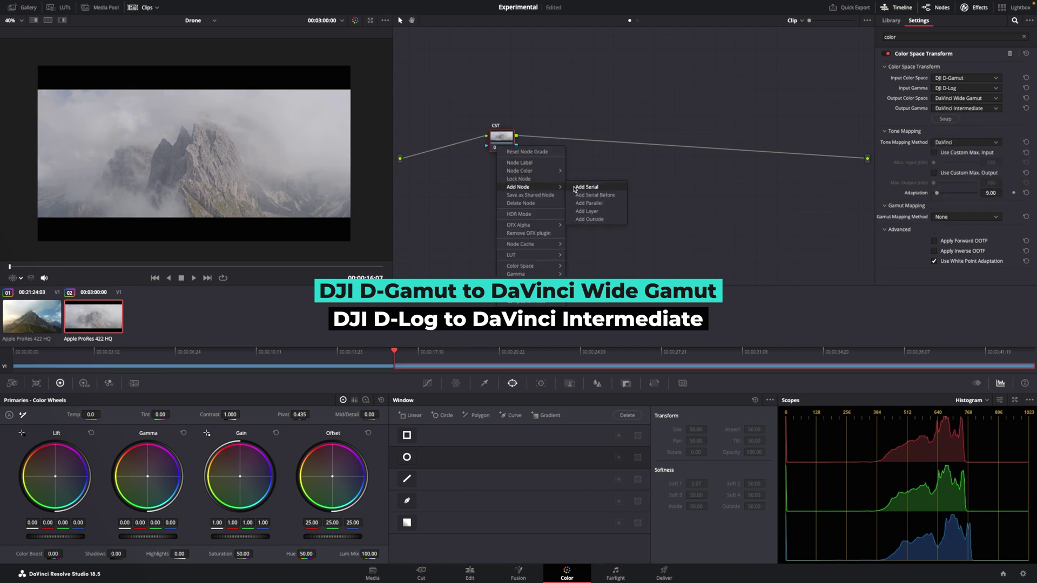
pyautogui.click(589, 190)
pyautogui.moveTo(598, 149); pyautogui.dragTo(794, 146)
pyautogui.rightClick(789, 147)
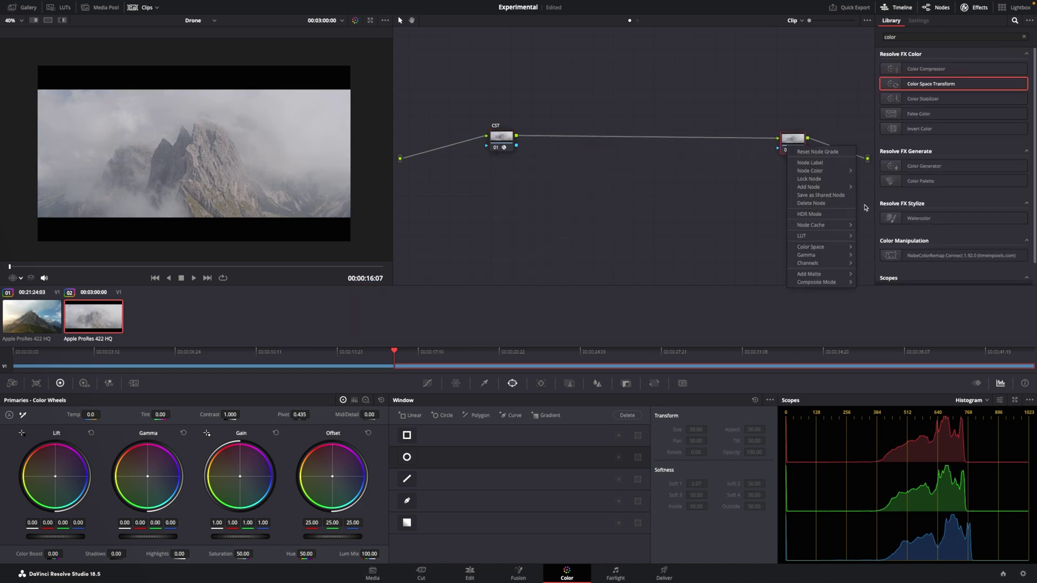
pyautogui.moveTo(813, 237)
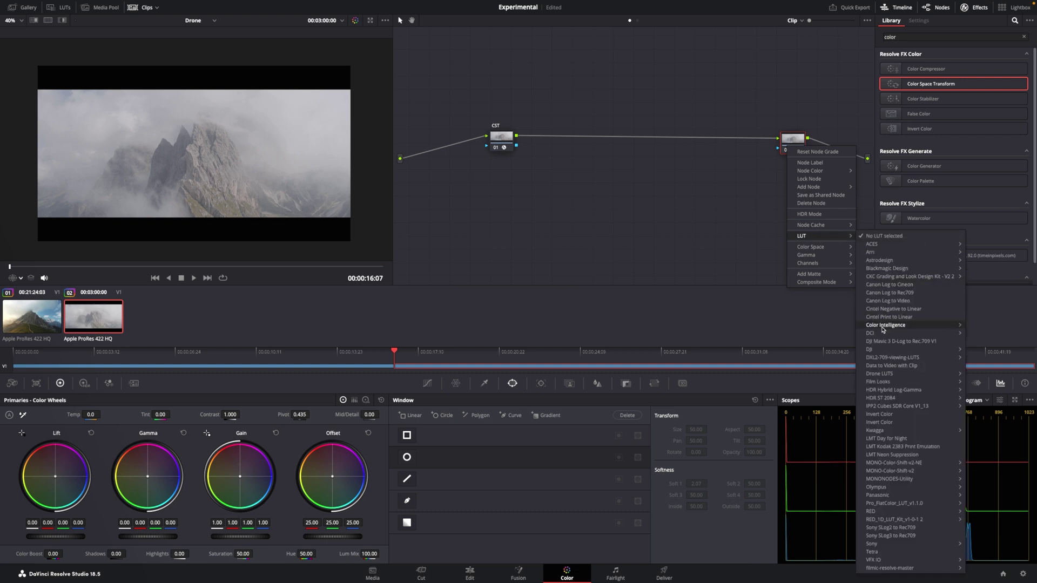
pyautogui.moveTo(875, 374)
pyautogui.click(814, 374)
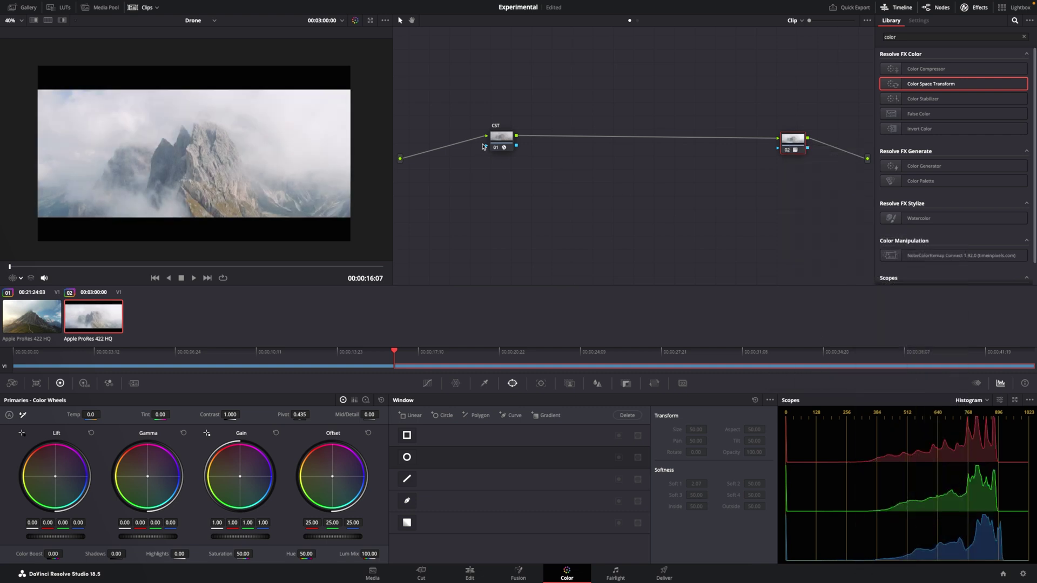
# Step: Add two serial nodes after CST and label them EXP and RATIO
pyautogui.moveTo(501, 138); pyautogui.dragTo(484, 152)
pyautogui.rightClick(486, 162)
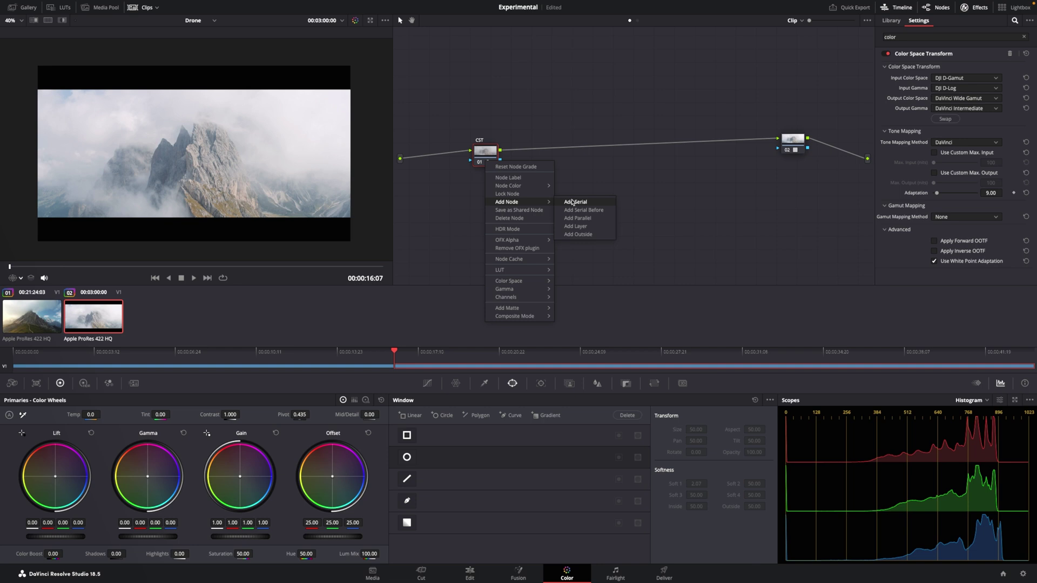
pyautogui.click(573, 202)
pyautogui.rightClick(532, 164)
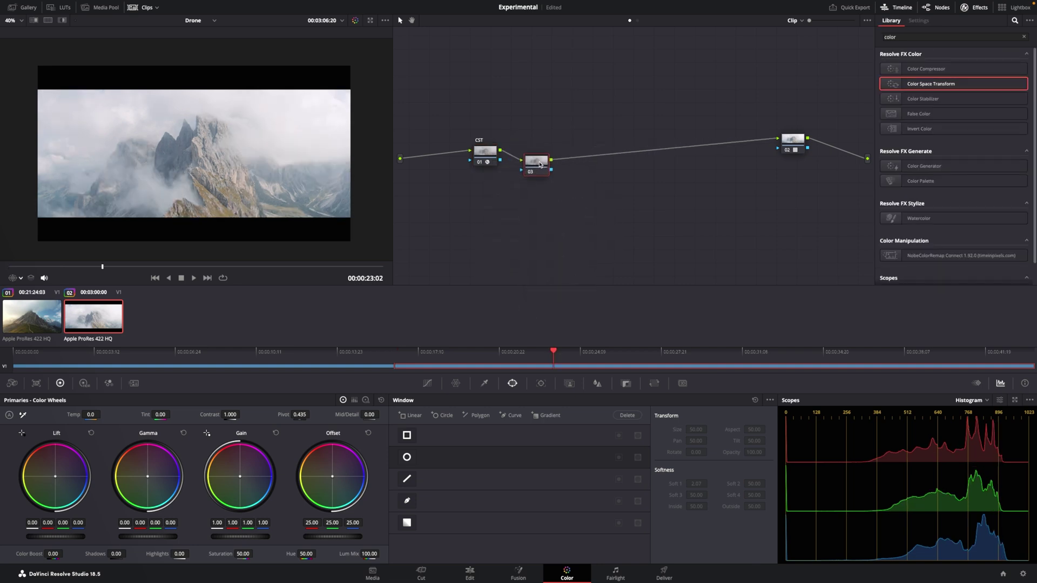
pyautogui.rightClick(540, 165)
pyautogui.click(563, 182)
pyautogui.hotkey('alt', 's')
pyautogui.rightClick(566, 159)
pyautogui.click(576, 177)
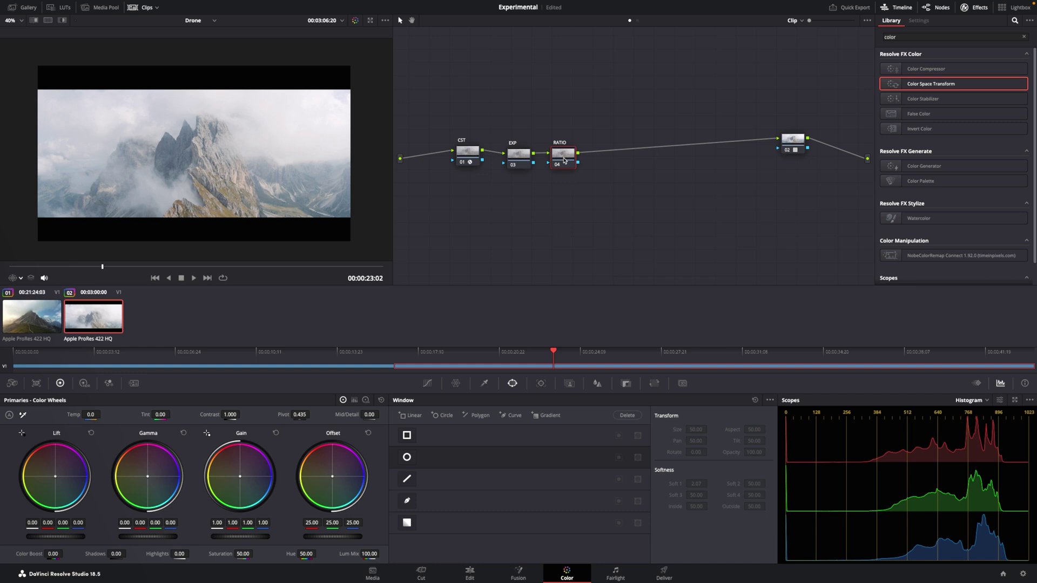
# Step: Add a serial node after RATIO, a parallel node beside it, and a node after the mixer
pyautogui.rightClick(564, 160)
pyautogui.click(656, 200)
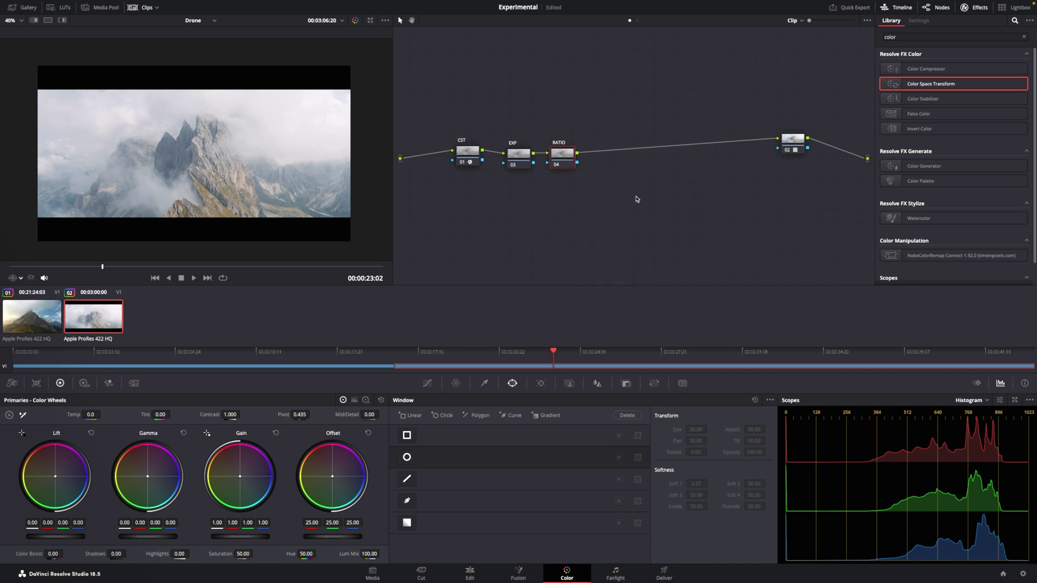
pyautogui.hotkey('alt', 'p')
pyautogui.rightClick(663, 144)
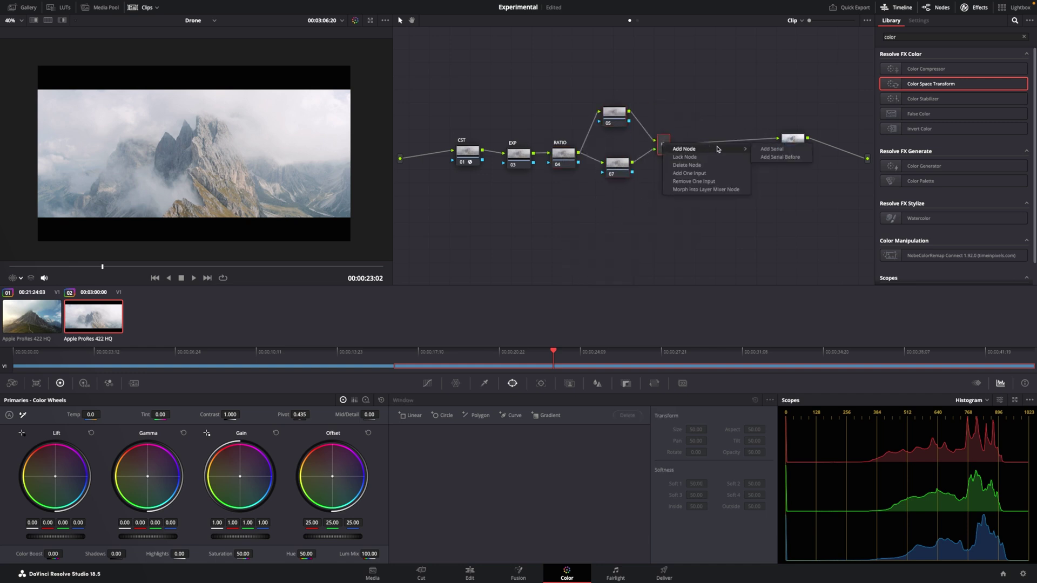
pyautogui.click(769, 150)
# Step: Label the parallel nodes Cold and warm, and name node 08 texture
pyautogui.rightClick(614, 111)
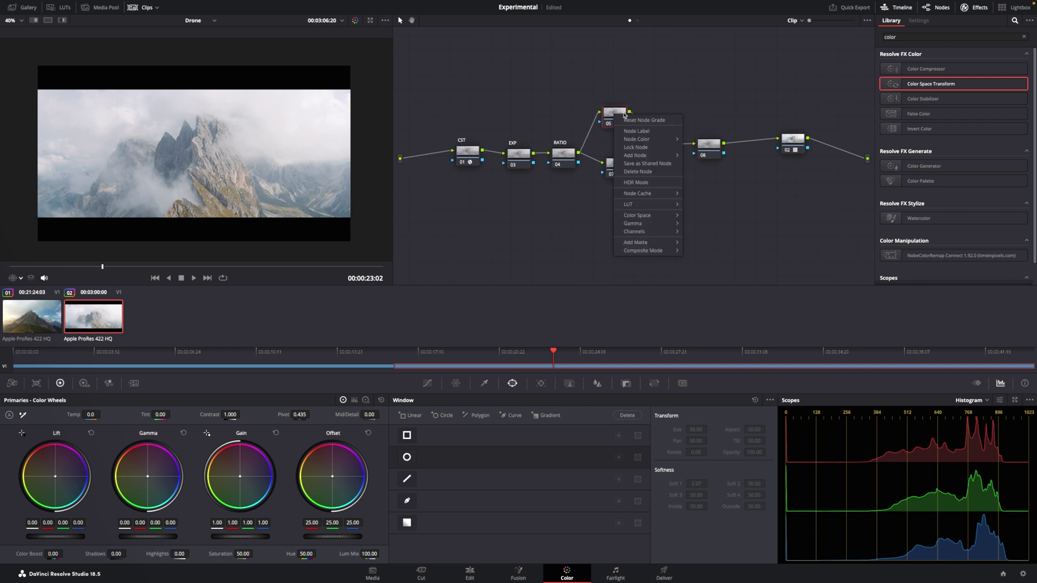
pyautogui.click(642, 130)
pyautogui.write('Cold')
pyautogui.press('Return')
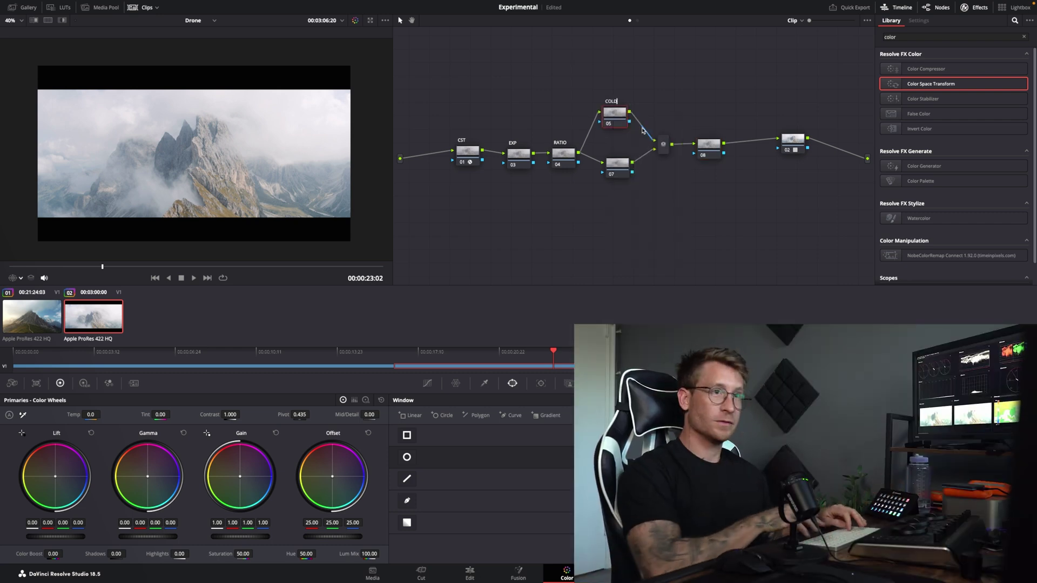
pyautogui.rightClick(621, 178)
pyautogui.click(639, 198)
pyautogui.write('warm')
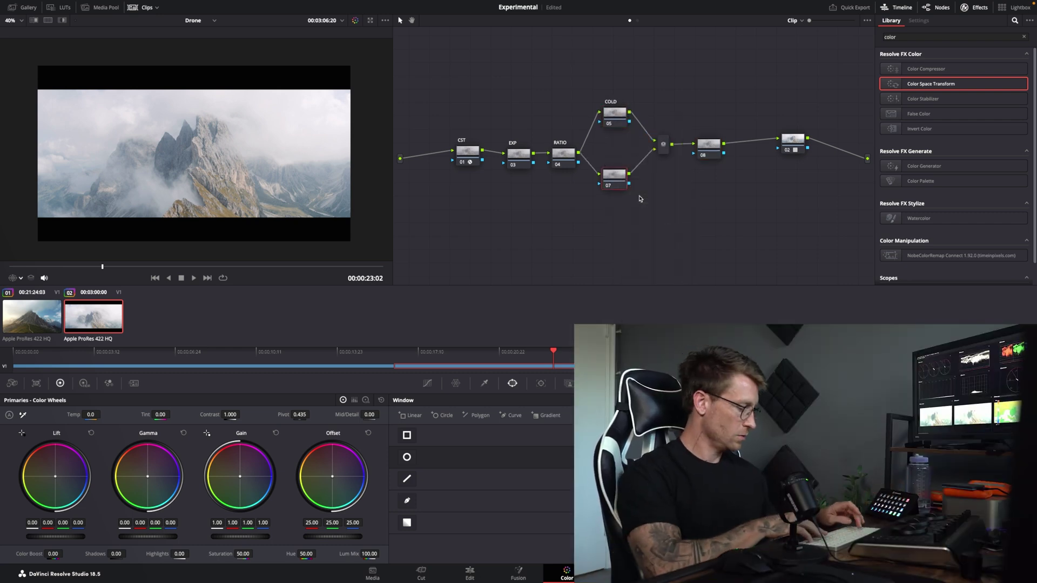
pyautogui.press('Return')
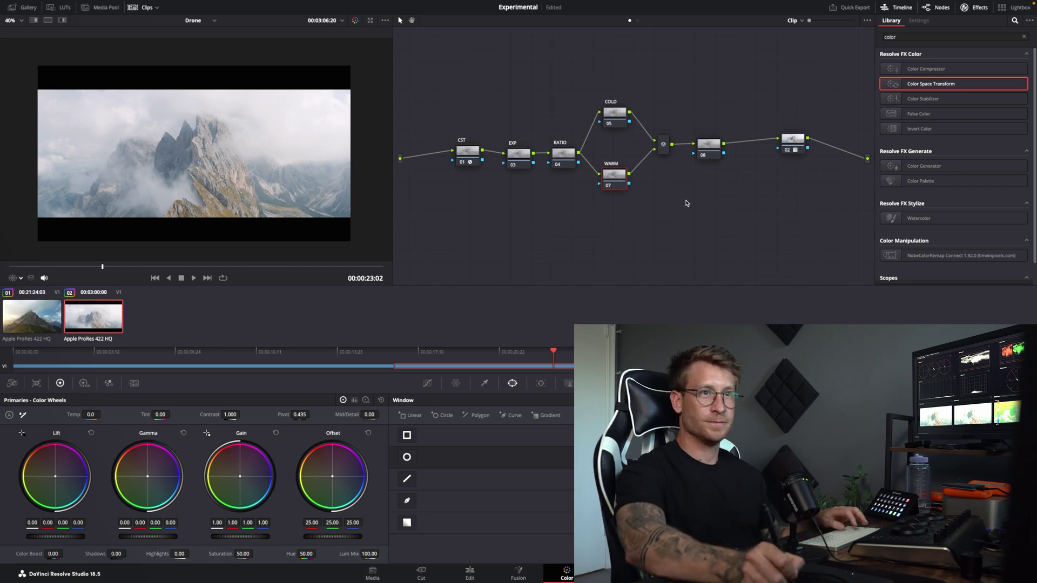
pyautogui.rightClick(706, 153)
pyautogui.click(724, 172)
pyautogui.write('textu')
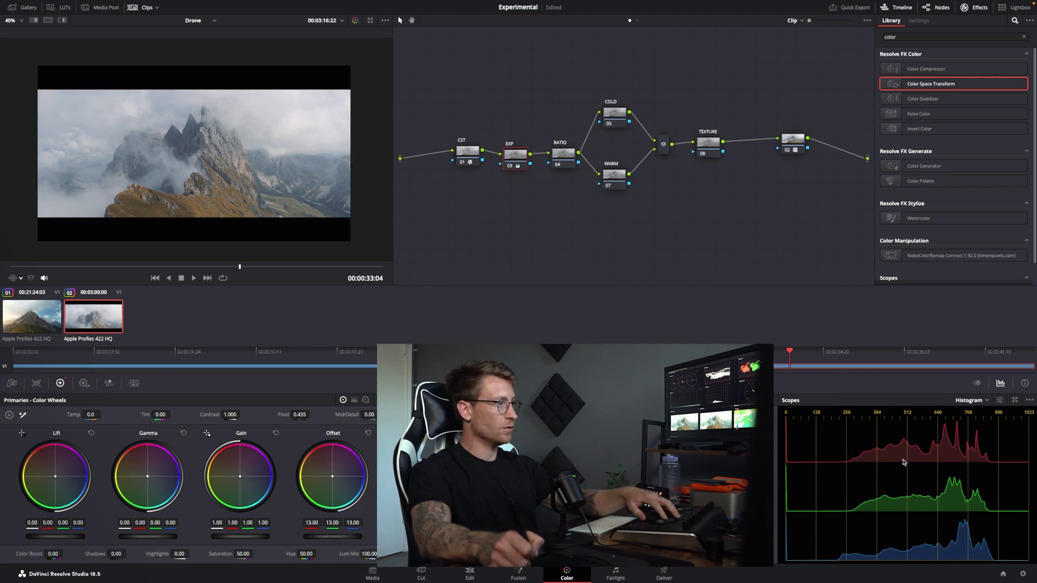
# Step: Raise the RATIO node's Gain to 1.70 and lower Offset to -17.32, then select COLD
pyautogui.moveTo(557, 152); pyautogui.dragTo(555, 155)
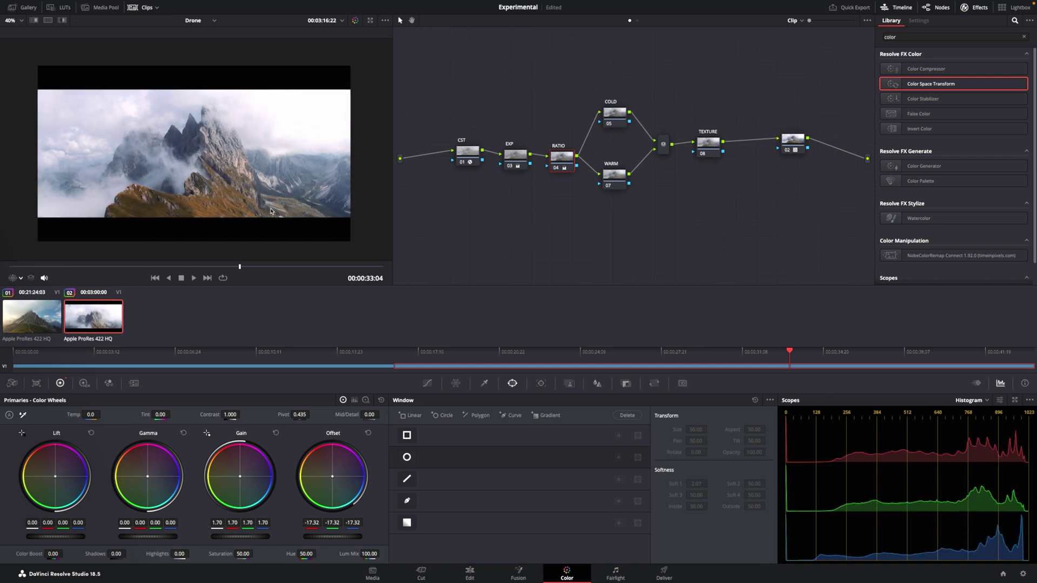
pyautogui.click(614, 114)
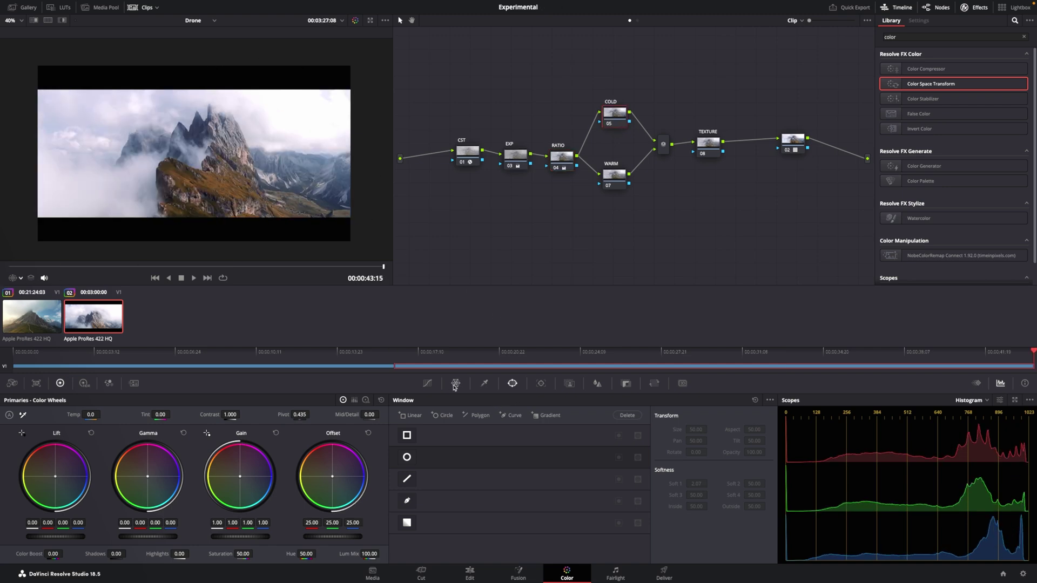
# Step: Add a circle window with Aspect 100 to the COLD node and show its outline
pyautogui.click(407, 457)
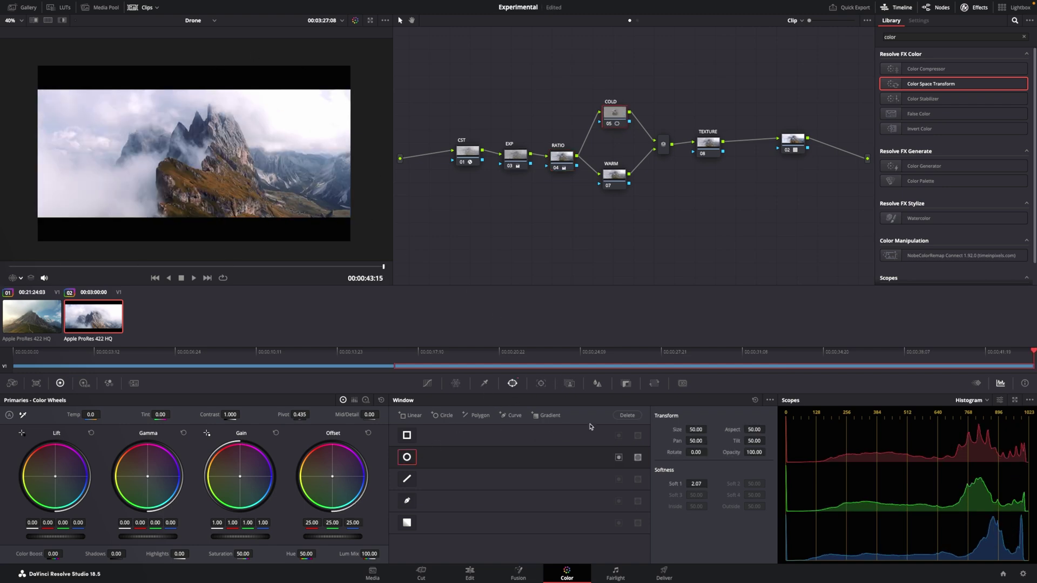
pyautogui.doubleClick(755, 429)
pyautogui.write('100')
pyautogui.press('Return')
pyautogui.click(21, 277)
pyautogui.click(35, 312)
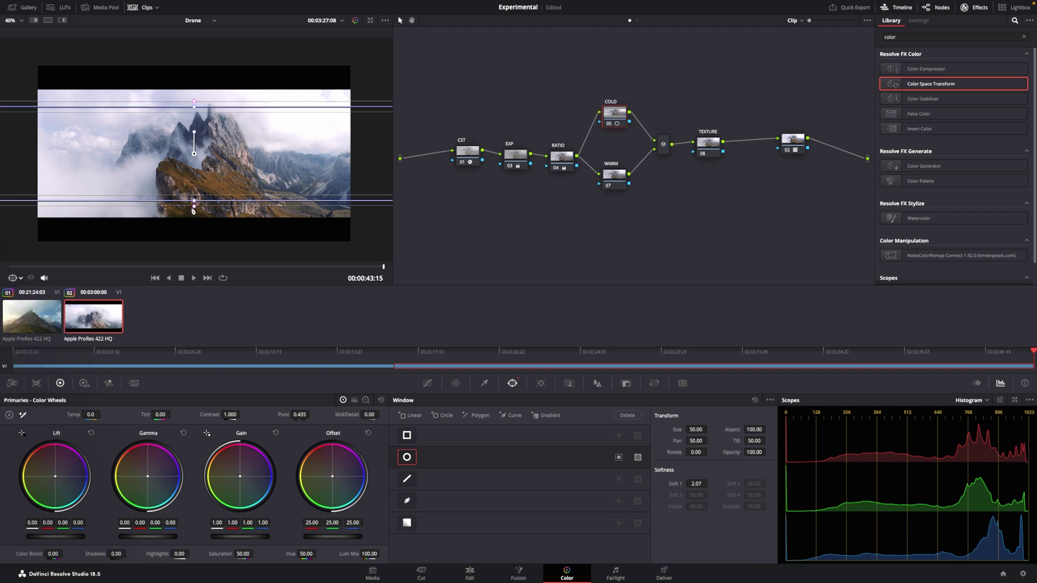
# Step: Soften and position the cold window (rotation 33.45, Temp -383), then add a circle window to WARM
pyautogui.moveTo(194, 209); pyautogui.dragTo(194, 235)
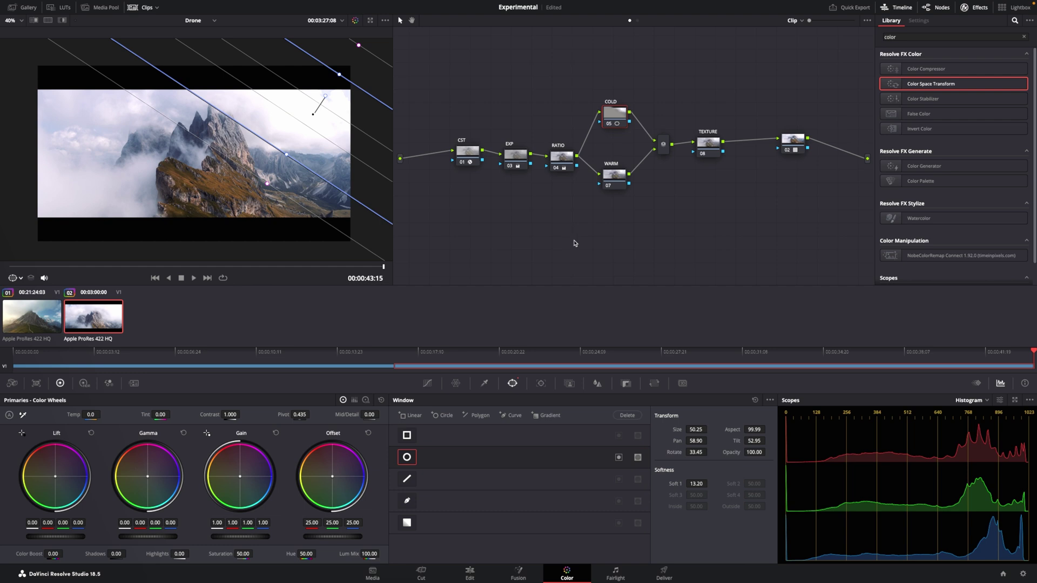
pyautogui.moveTo(614, 110); pyautogui.dragTo(613, 114)
pyautogui.moveTo(311, 112); pyautogui.dragTo(306, 118)
pyautogui.moveTo(615, 119); pyautogui.dragTo(614, 120)
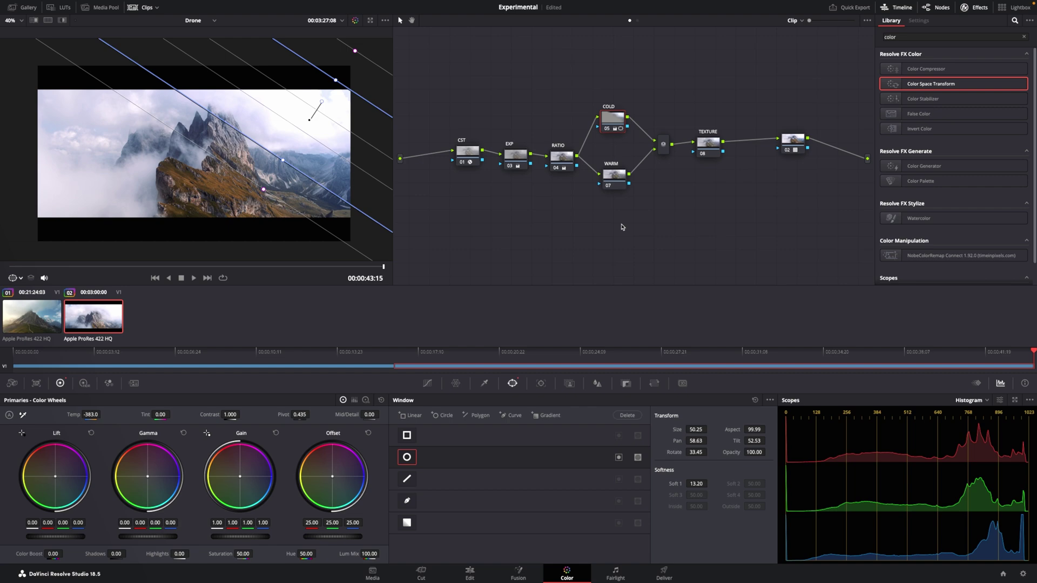
pyautogui.click(614, 169)
pyautogui.click(407, 457)
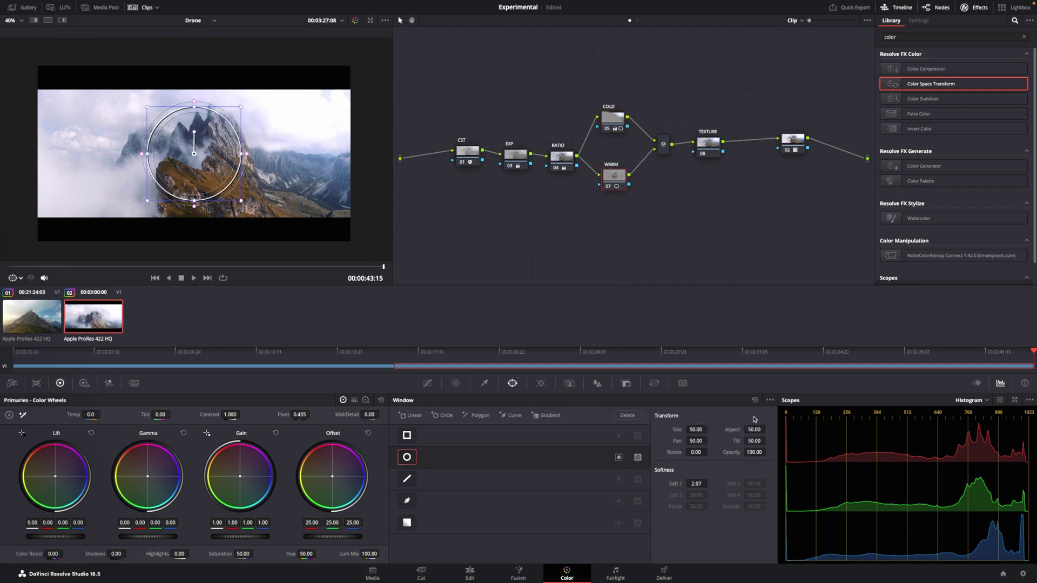
# Step: Set the WARM window to Aspect 100, rotate it to 35.5, move it down-left, and warm to Temp 398
pyautogui.click(753, 429)
pyautogui.press('Return')
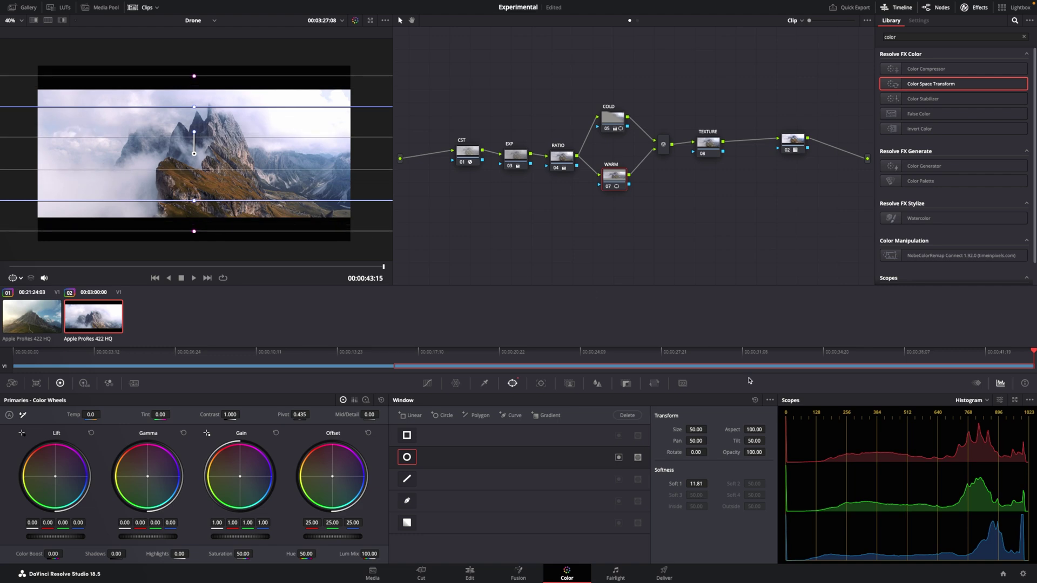
pyautogui.moveTo(693, 457); pyautogui.dragTo(970, 489)
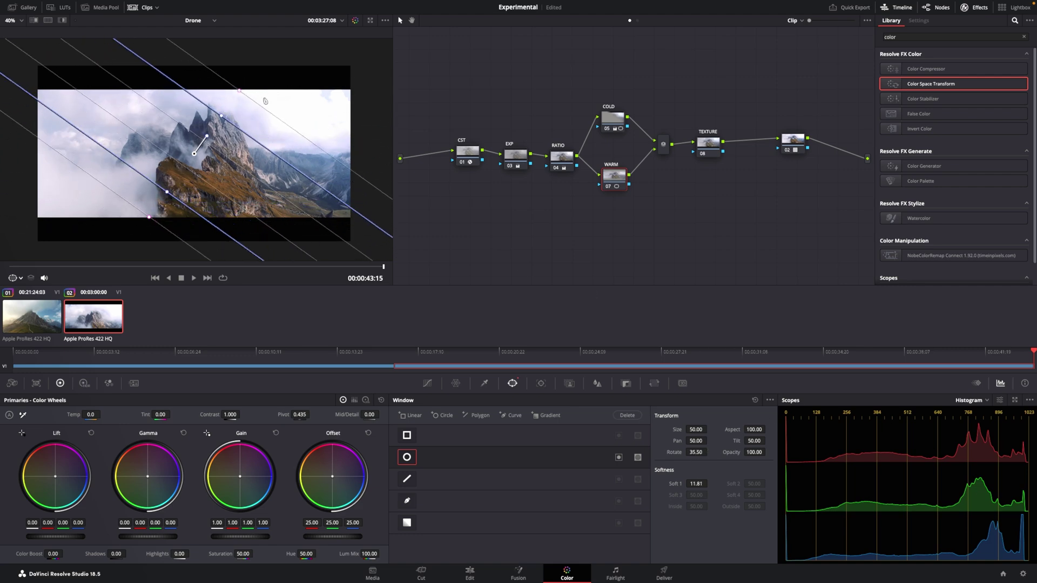
pyautogui.moveTo(265, 100); pyautogui.dragTo(212, 146)
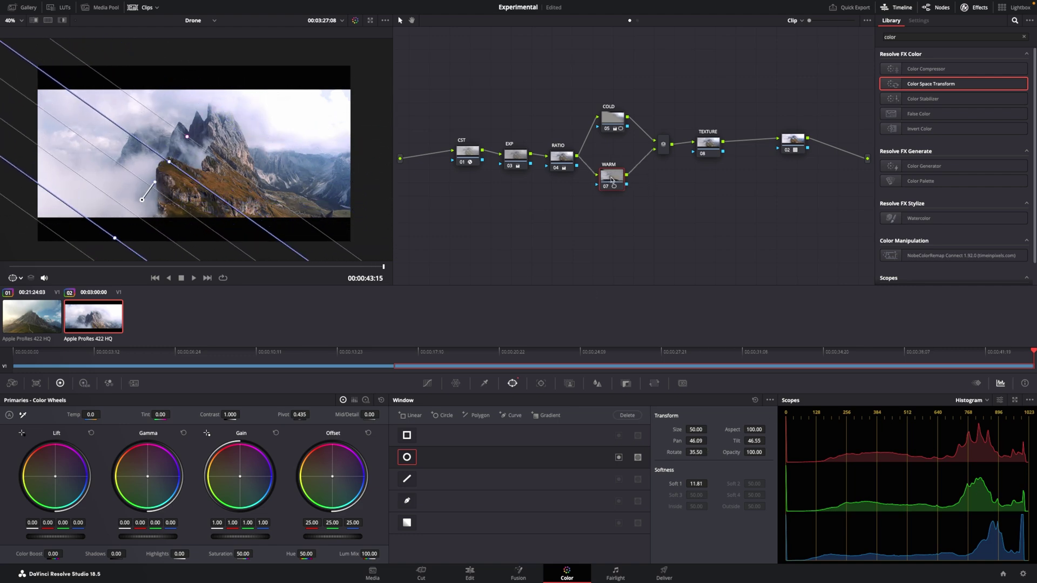
pyautogui.moveTo(91, 415); pyautogui.dragTo(669, 287)
# Step: Hide the window outline and scrub back about two seconds to review the warm grade
pyautogui.click(20, 278)
pyautogui.click(36, 294)
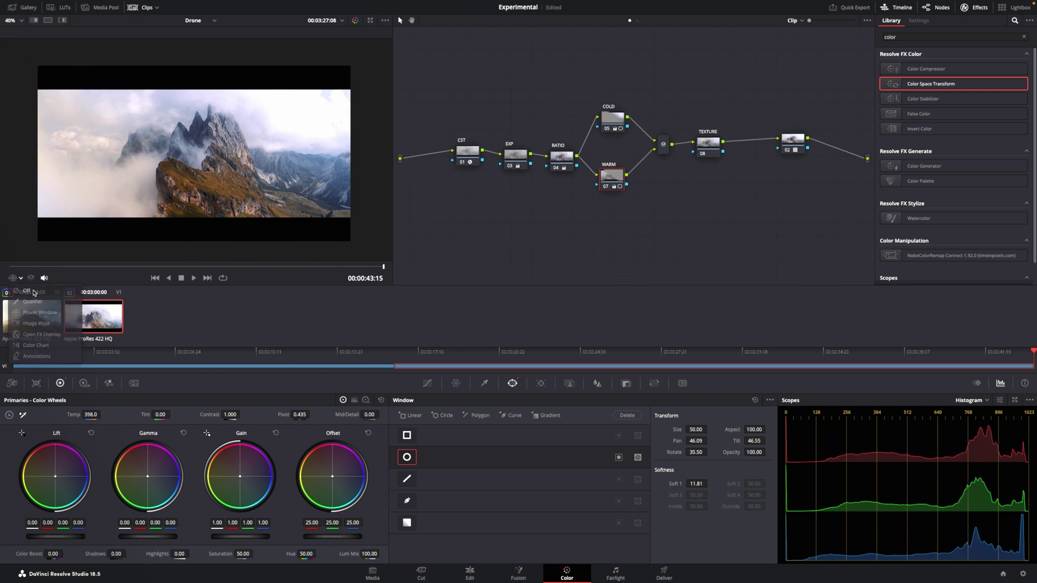
pyautogui.moveTo(384, 266); pyautogui.dragTo(330, 242)
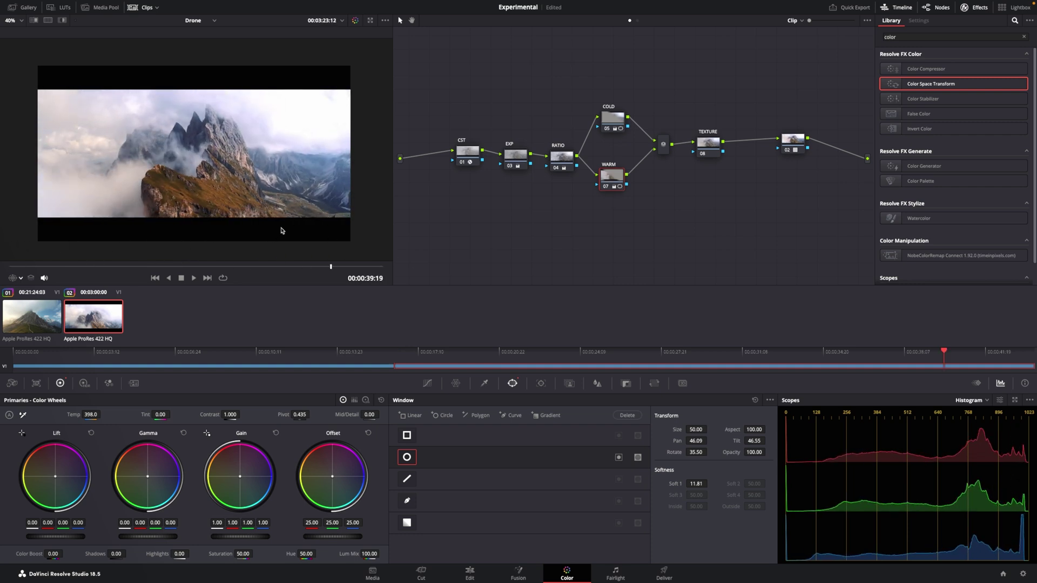
pyautogui.moveTo(256, 266); pyautogui.dragTo(301, 264)
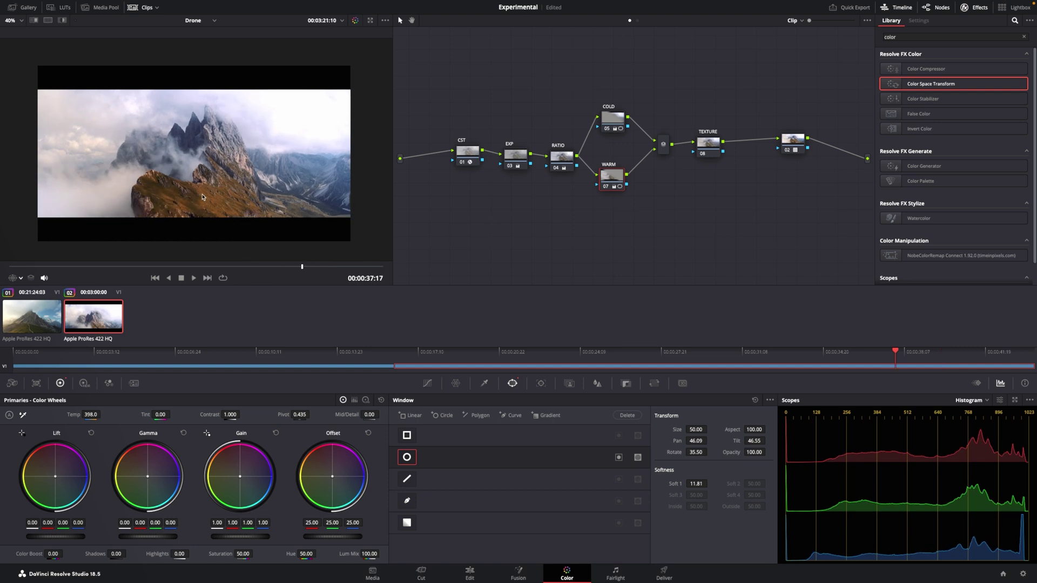
# Step: Add a serial node after the combiner and try a Hue vs Hue curve adjustment on it
pyautogui.rightClick(654, 152)
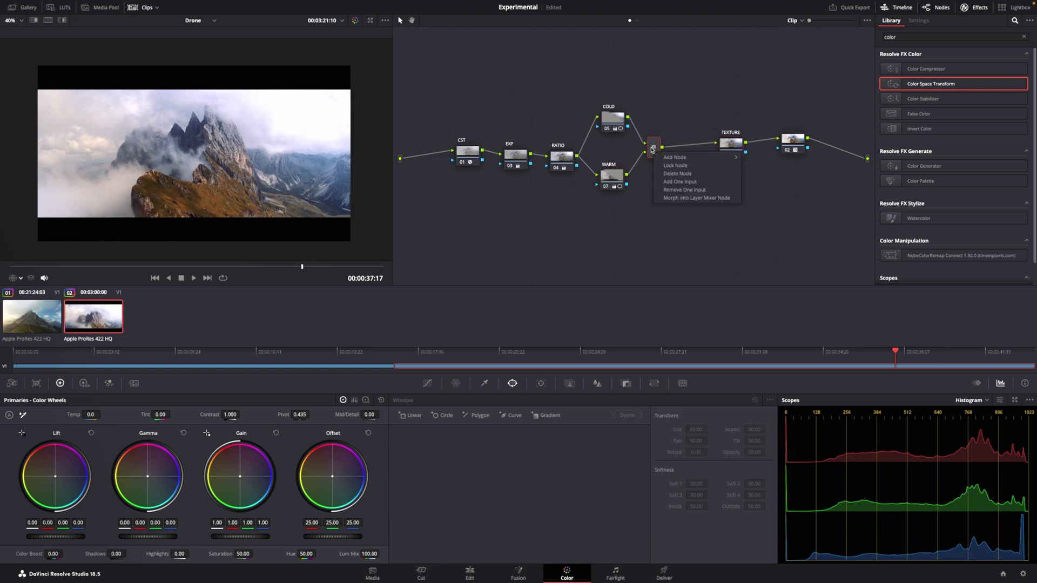
pyautogui.moveTo(711, 160)
pyautogui.click(751, 158)
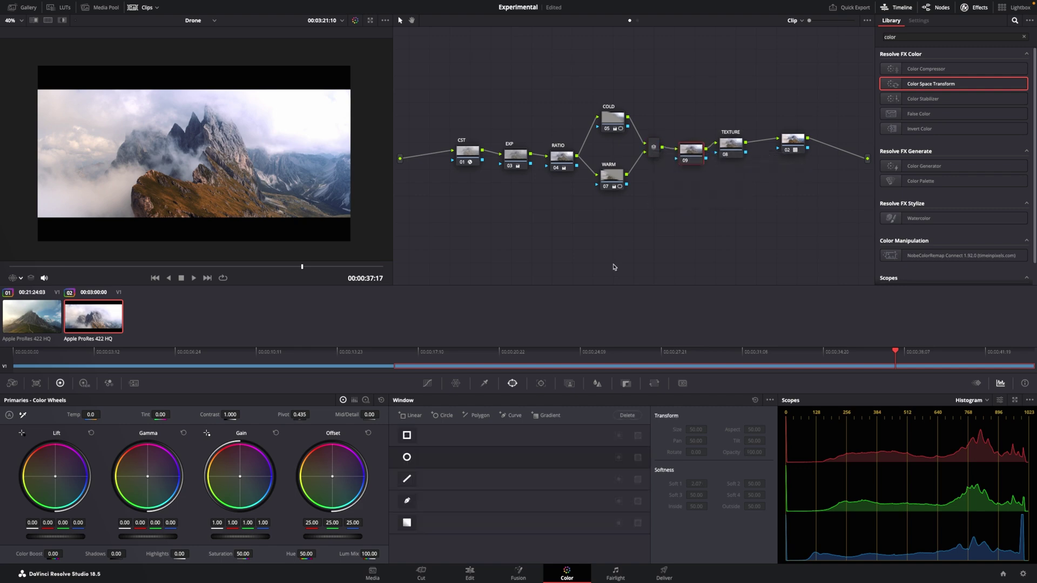
pyautogui.click(428, 383)
pyautogui.click(668, 400)
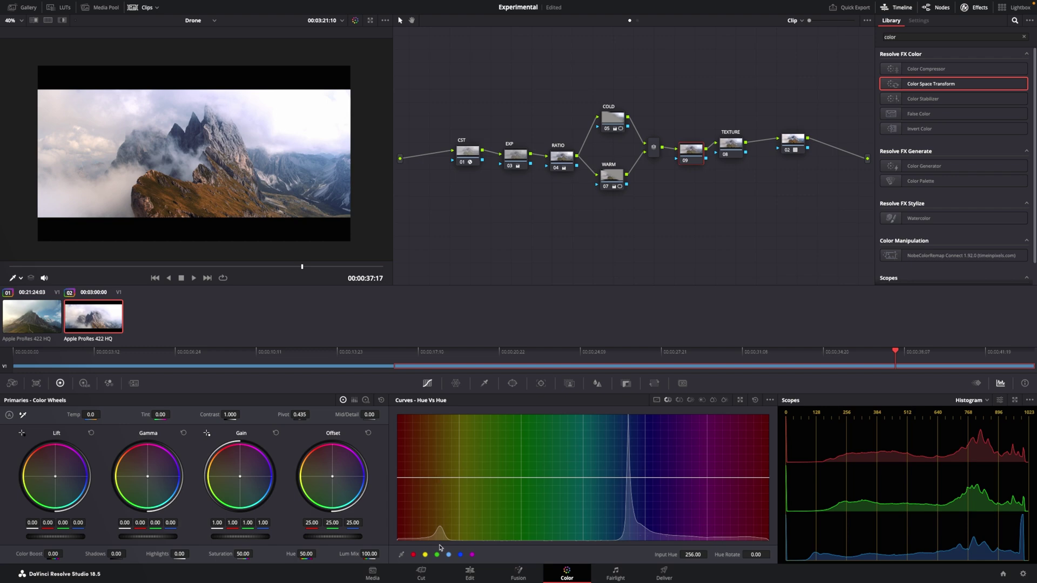
pyautogui.moveTo(458, 484)
pyautogui.mouseDown()
pyautogui.moveTo(462, 457)
pyautogui.moveTo(449, 486)
pyautogui.mouseUp()
# Step: Reset and delete node 09, move TEXTURE closer to the combiner, and select COLD
pyautogui.rightClick(695, 156)
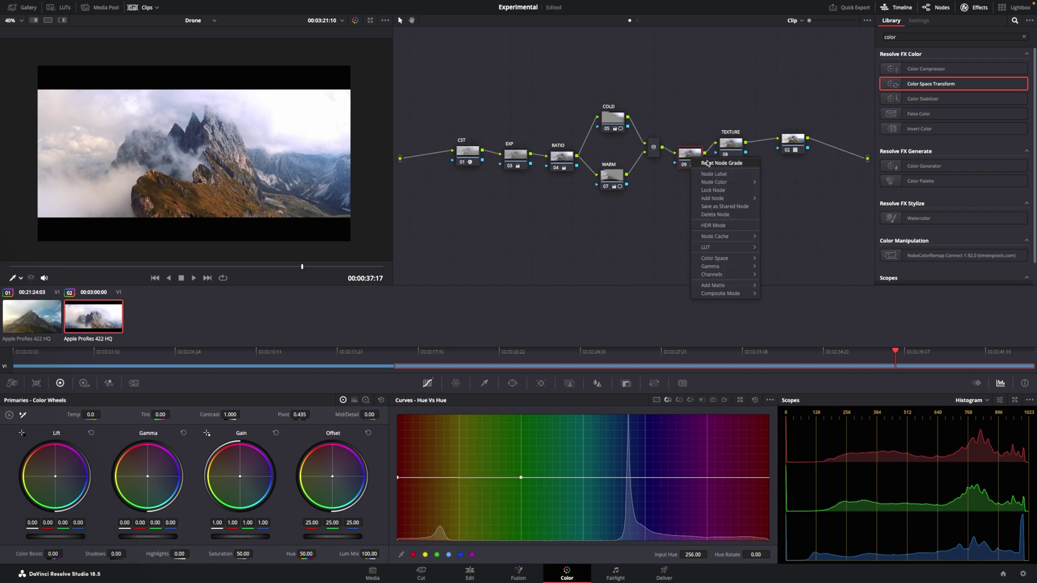
pyautogui.click(706, 164)
pyautogui.moveTo(693, 158); pyautogui.dragTo(718, 155)
pyautogui.press('Delete')
pyautogui.moveTo(602, 182); pyautogui.dragTo(599, 191)
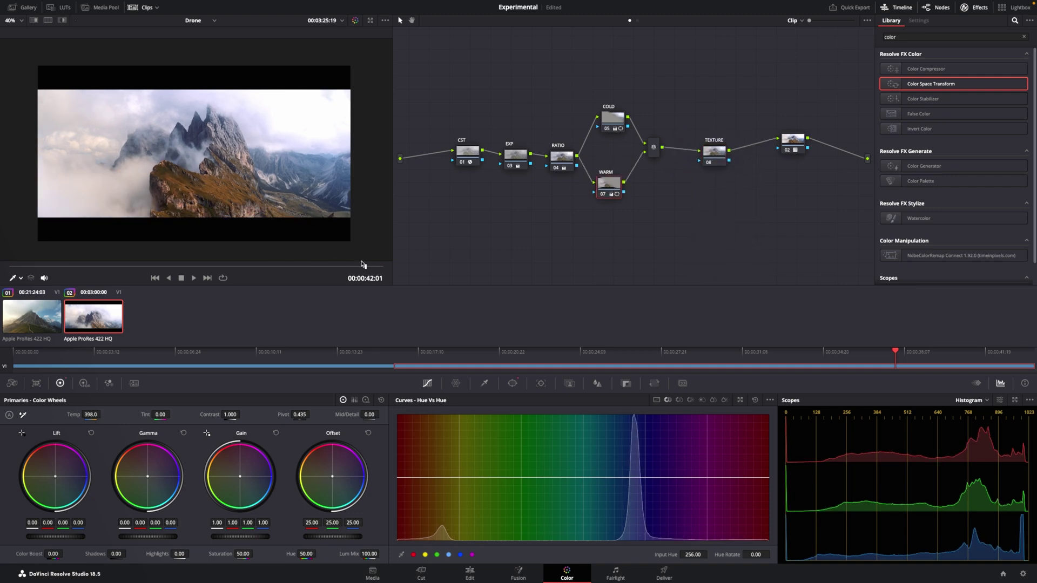
pyautogui.click(614, 120)
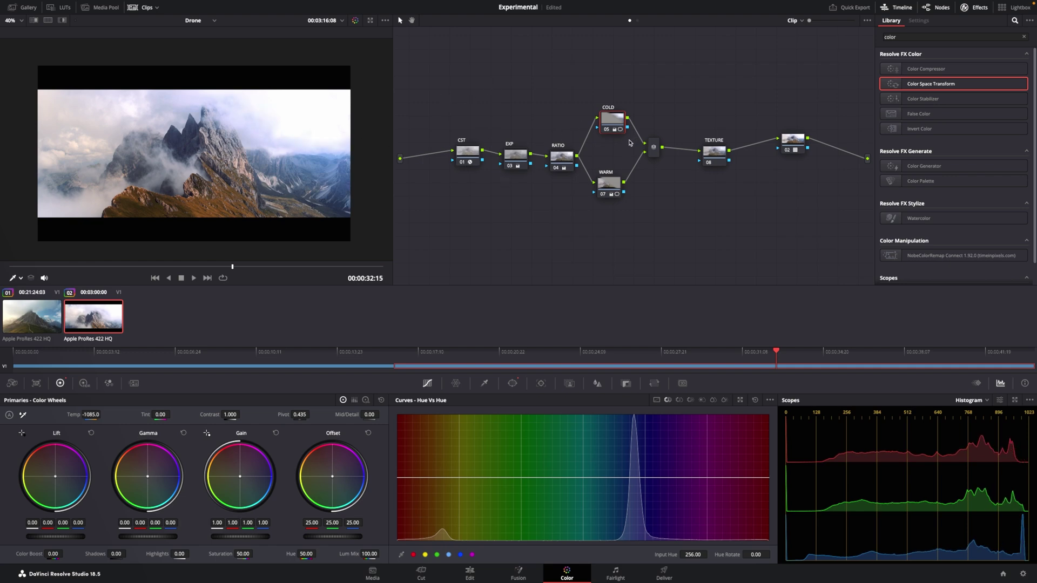
# Step: Move the COLD circle window up and left and rotate it nearly horizontal to 7.84
pyautogui.click(513, 384)
pyautogui.moveTo(308, 122); pyautogui.dragTo(309, 115)
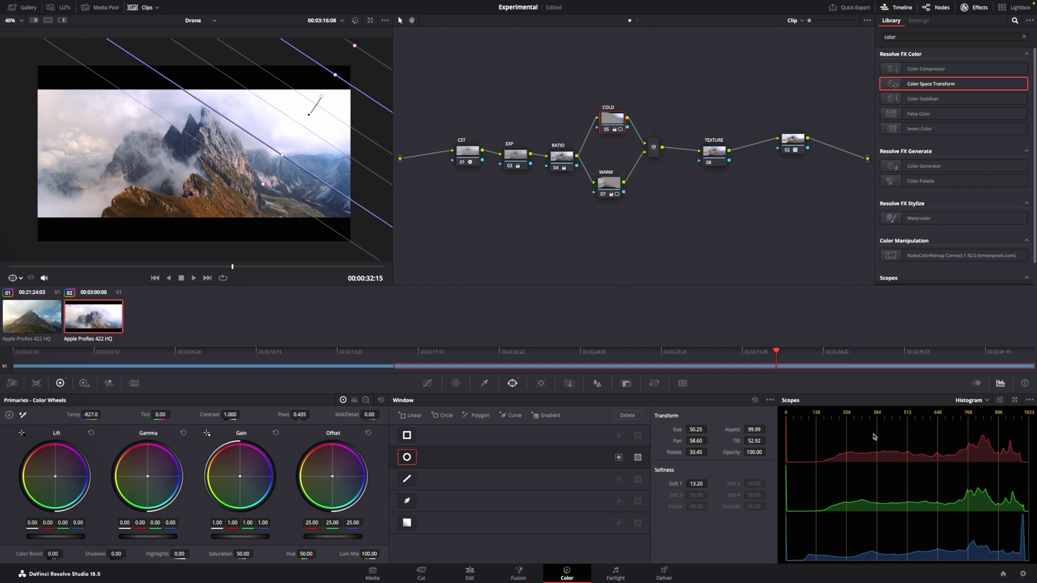
pyautogui.moveTo(325, 125); pyautogui.dragTo(276, 131)
pyautogui.click(286, 101)
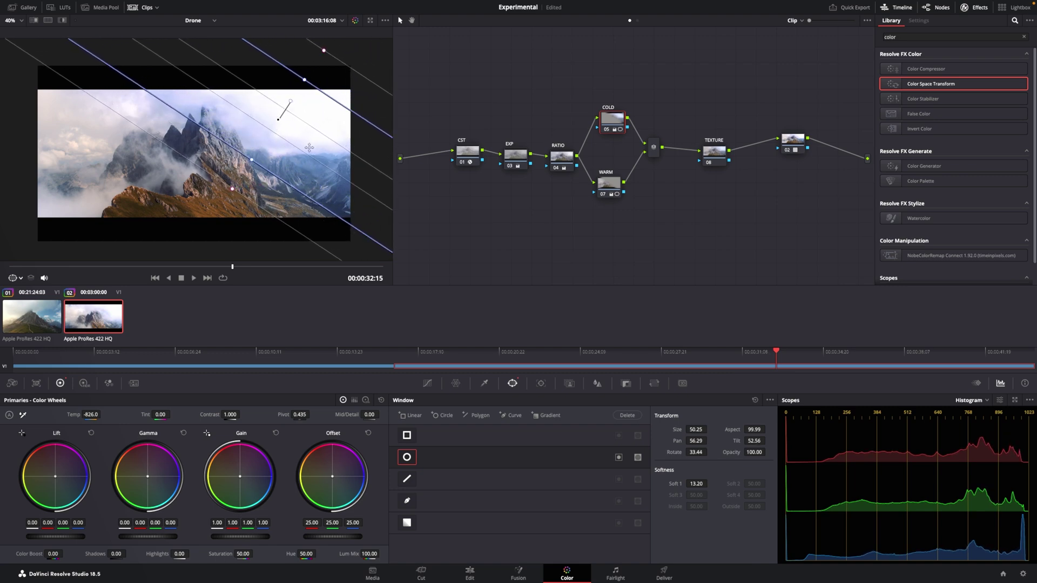
pyautogui.moveTo(695, 451); pyautogui.dragTo(666, 453)
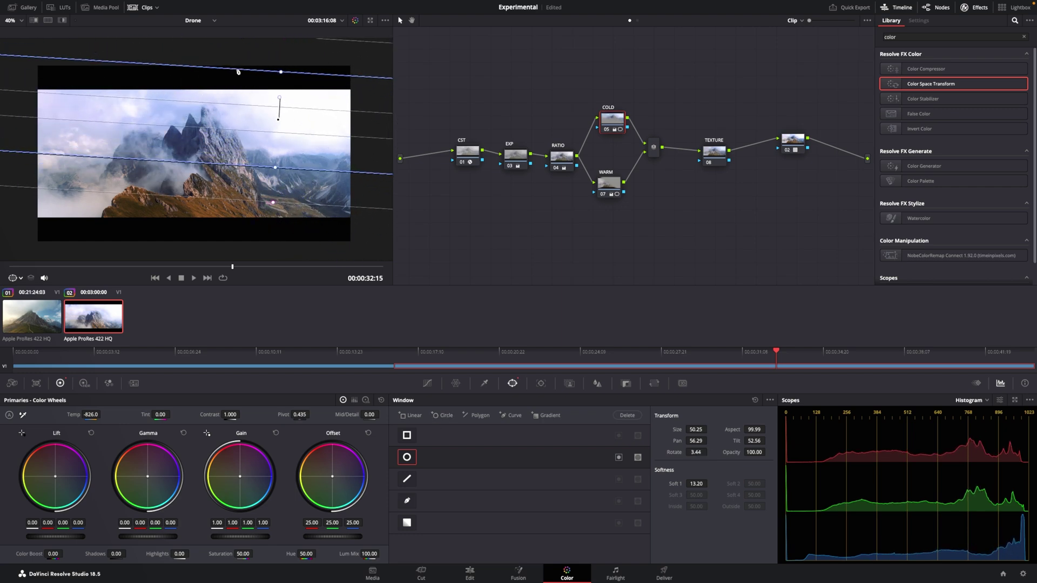
pyautogui.moveTo(277, 120)
pyautogui.mouseDown()
pyautogui.moveTo(275, 100)
pyautogui.moveTo(271, 110)
pyautogui.mouseUp()
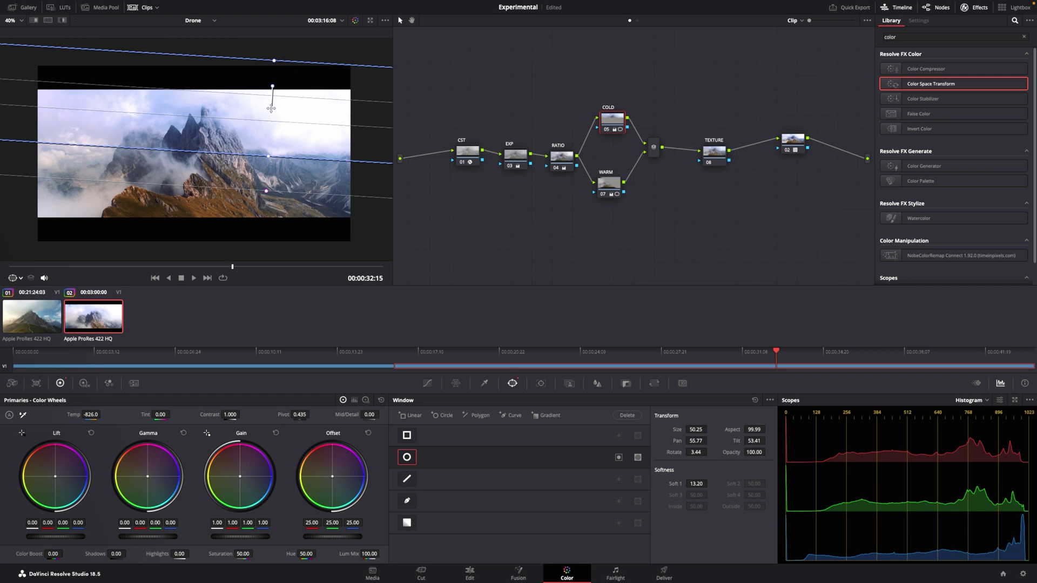
pyautogui.click(13, 279)
pyautogui.click(21, 291)
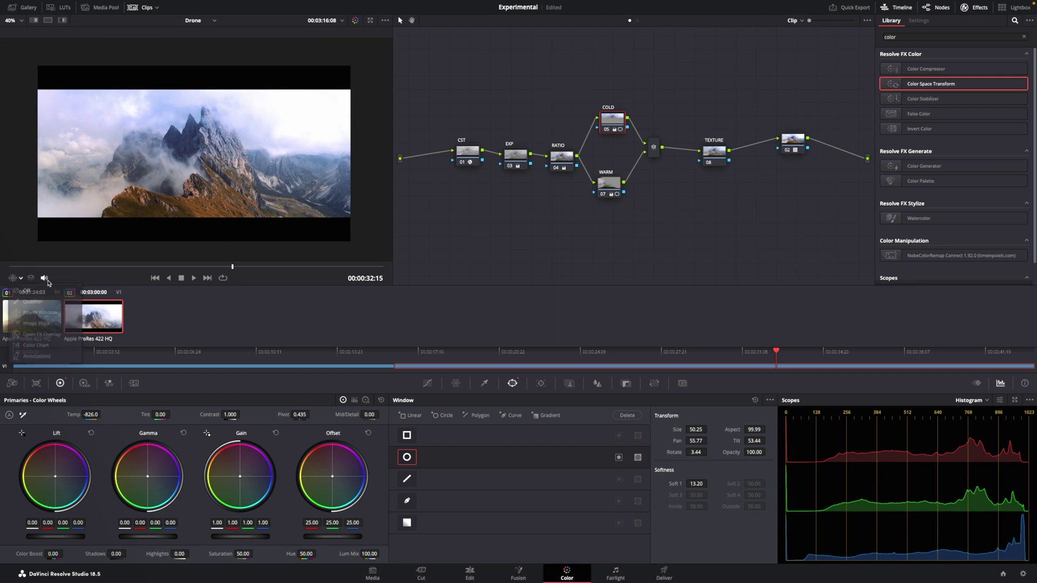
pyautogui.moveTo(226, 267); pyautogui.dragTo(234, 269)
# Step: Show the WARM window outline and rotate it to a flatter 9.75 angle
pyautogui.click(605, 194)
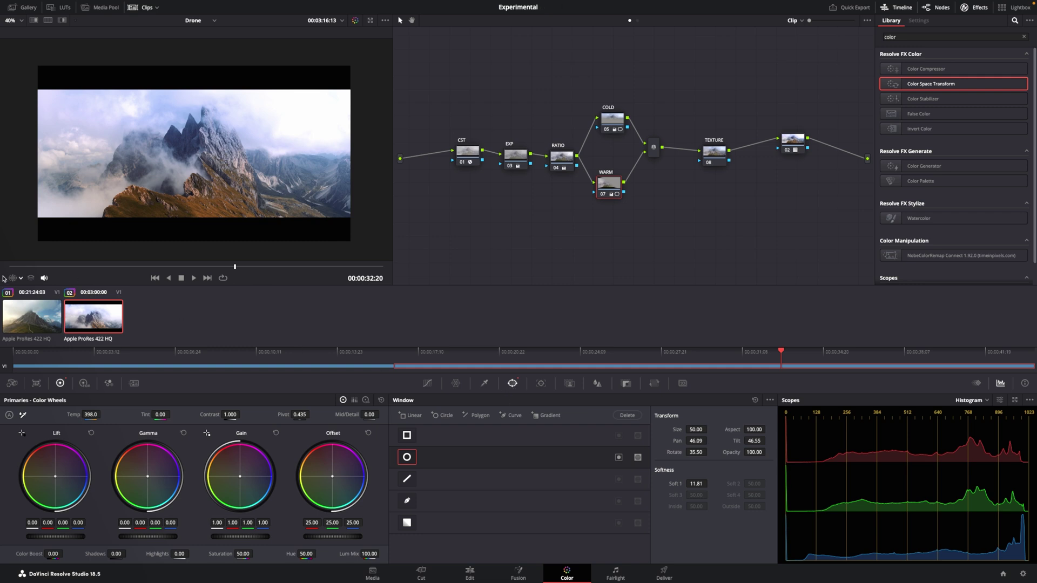
pyautogui.click(20, 277)
pyautogui.click(27, 304)
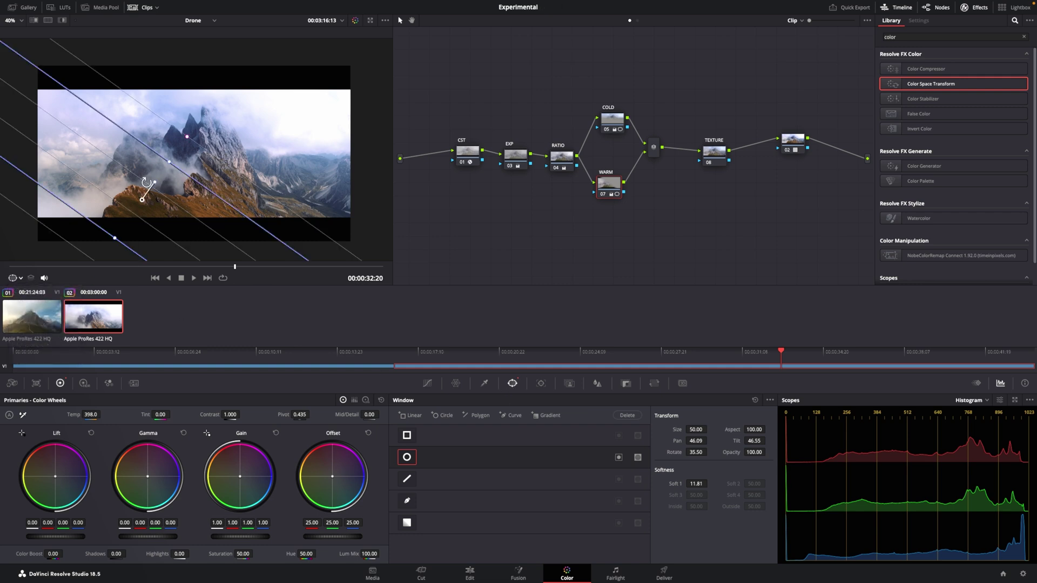
pyautogui.moveTo(696, 452)
pyautogui.mouseDown()
pyautogui.moveTo(721, 453)
pyautogui.moveTo(711, 451)
pyautogui.mouseUp()
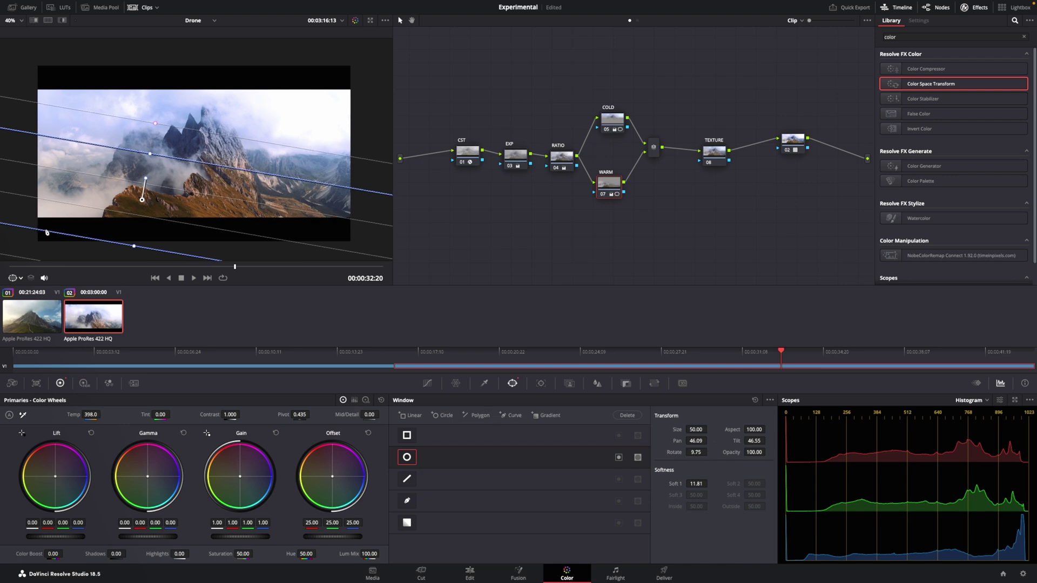
# Step: Search Effects for 'texture' and apply Texture Pop to the TEXTURE node
pyautogui.click(20, 278)
pyautogui.click(27, 304)
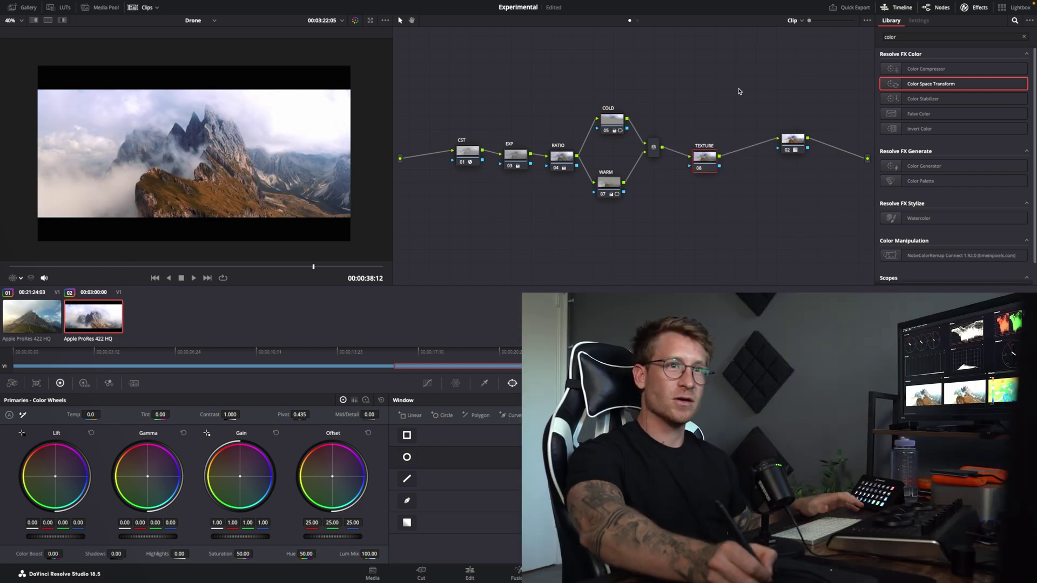
pyautogui.moveTo(901, 36); pyautogui.dragTo(846, 20)
pyautogui.write('texture')
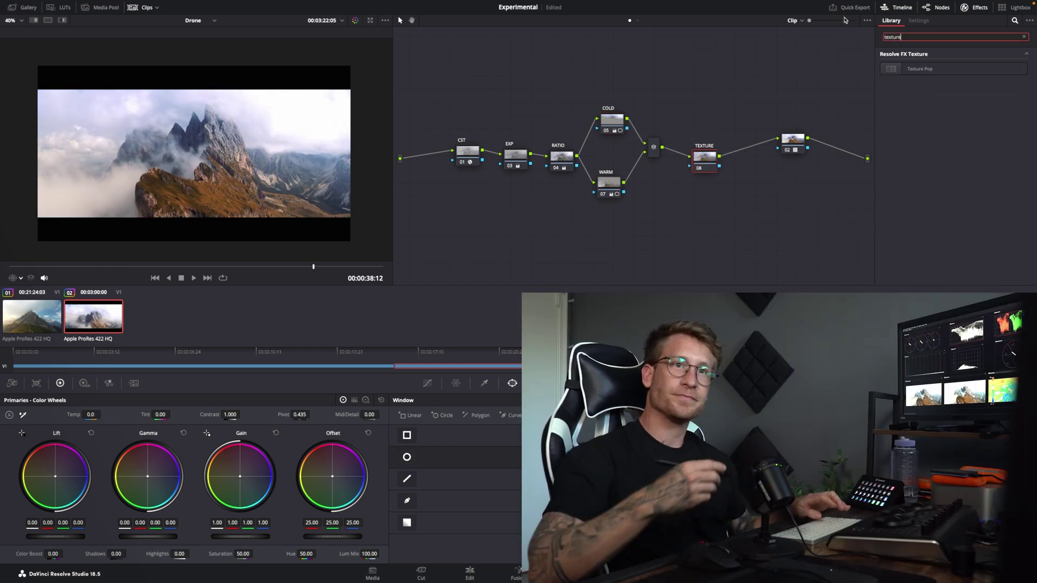
pyautogui.moveTo(919, 69); pyautogui.dragTo(705, 157)
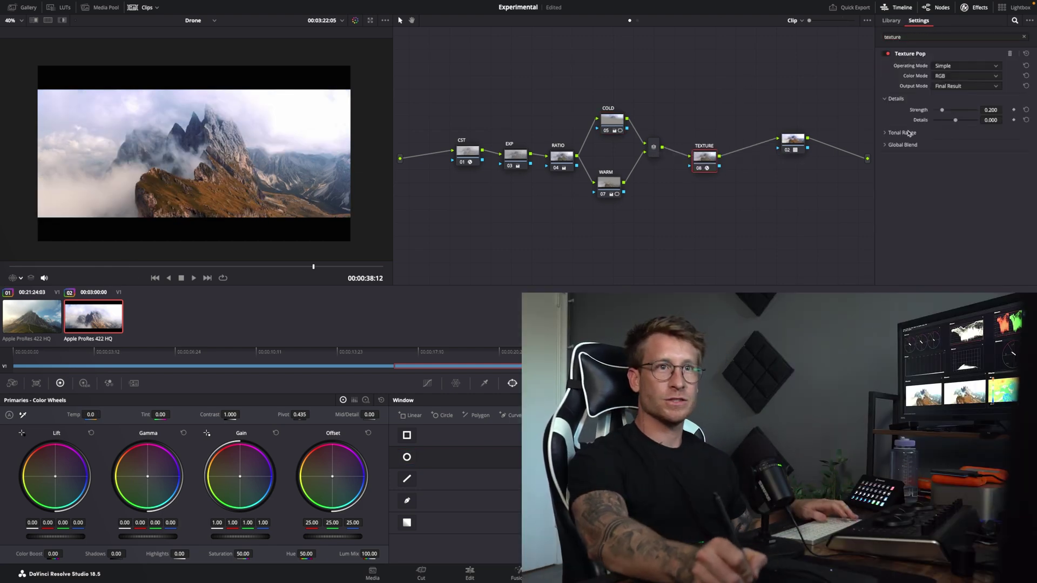
# Step: Switch Texture Pop to Advanced mode and raise Tiny detail to 0.156
pyautogui.click(964, 65)
pyautogui.click(947, 86)
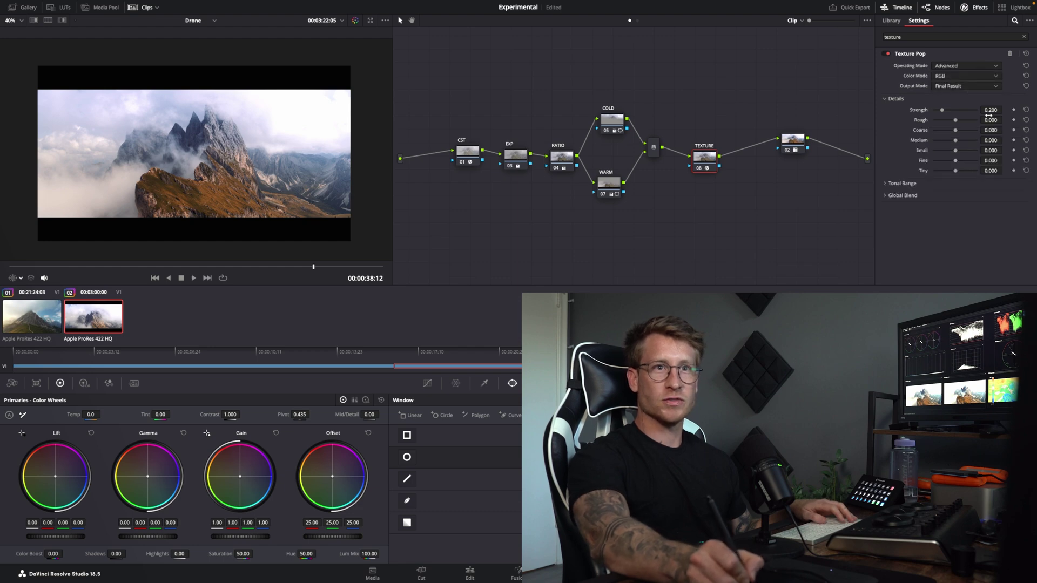
pyautogui.scroll(5, 243, 152)
pyautogui.scroll(10, 243, 152)
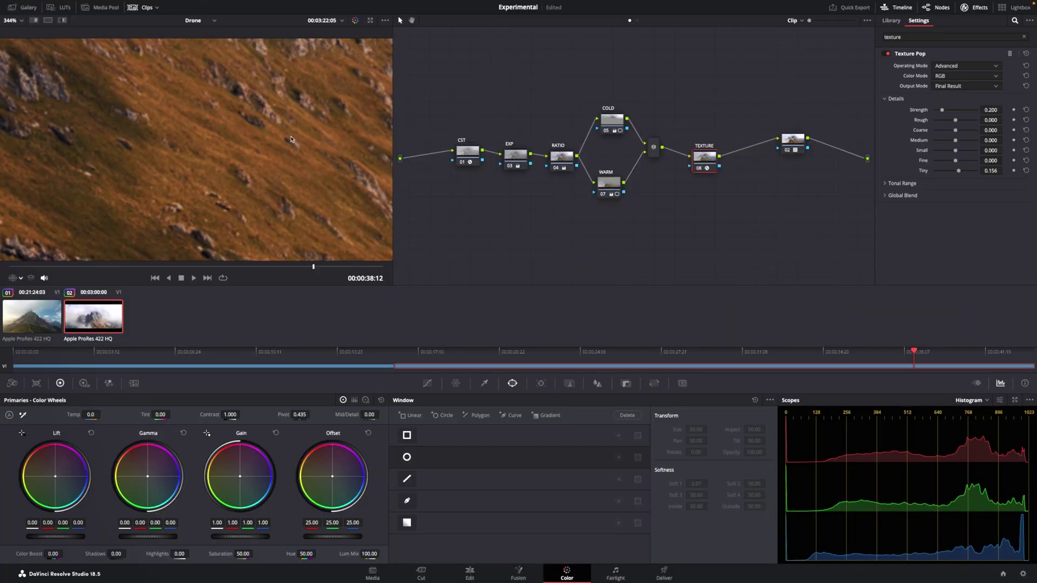
pyautogui.scroll(-10, 286, 134)
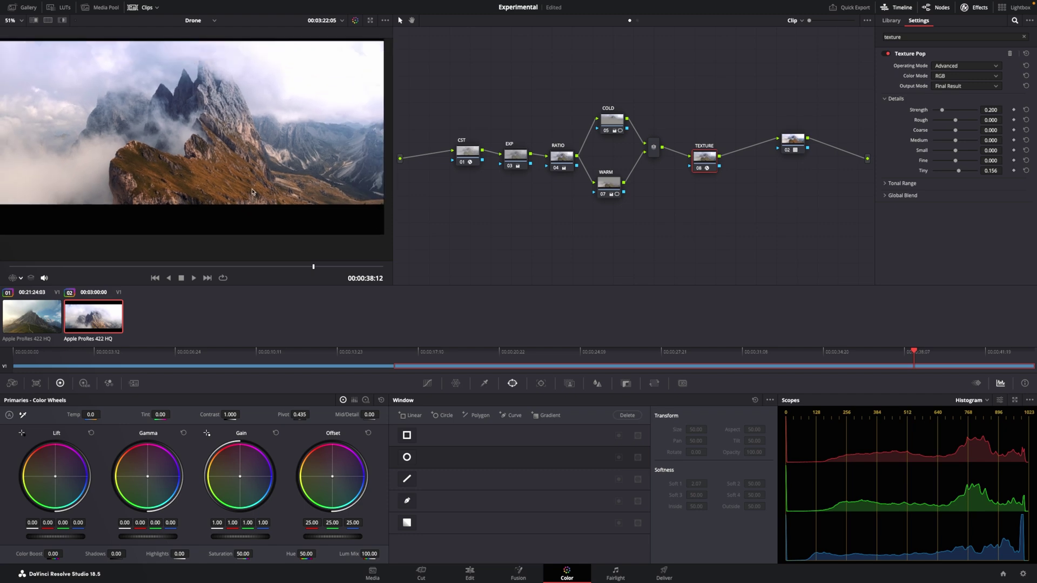
pyautogui.moveTo(247, 174); pyautogui.dragTo(240, 170)
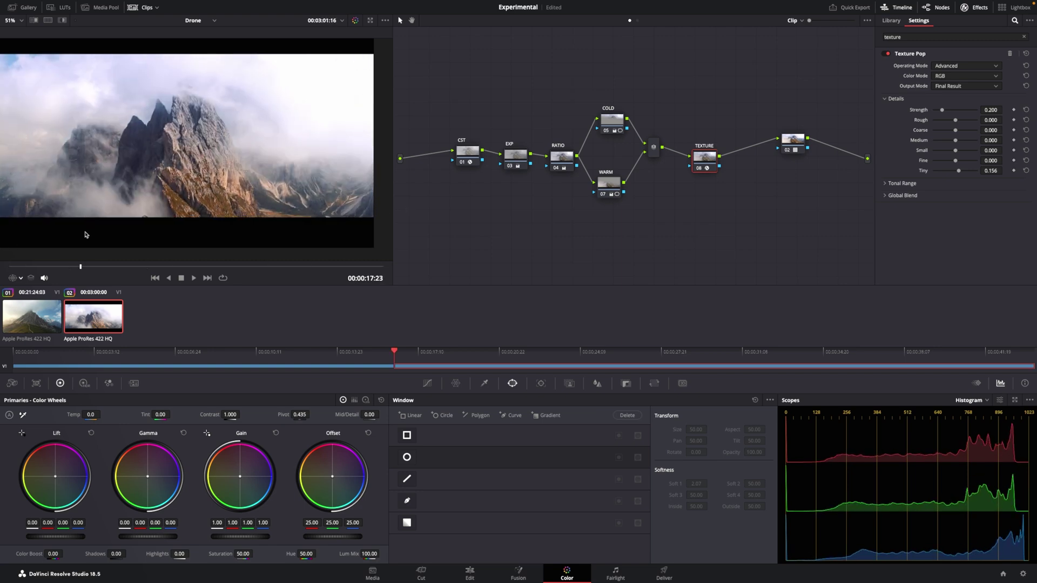
# Step: Show the WARM node's circle window as a Power Window overlay and track it forward and backward
pyautogui.click(612, 185)
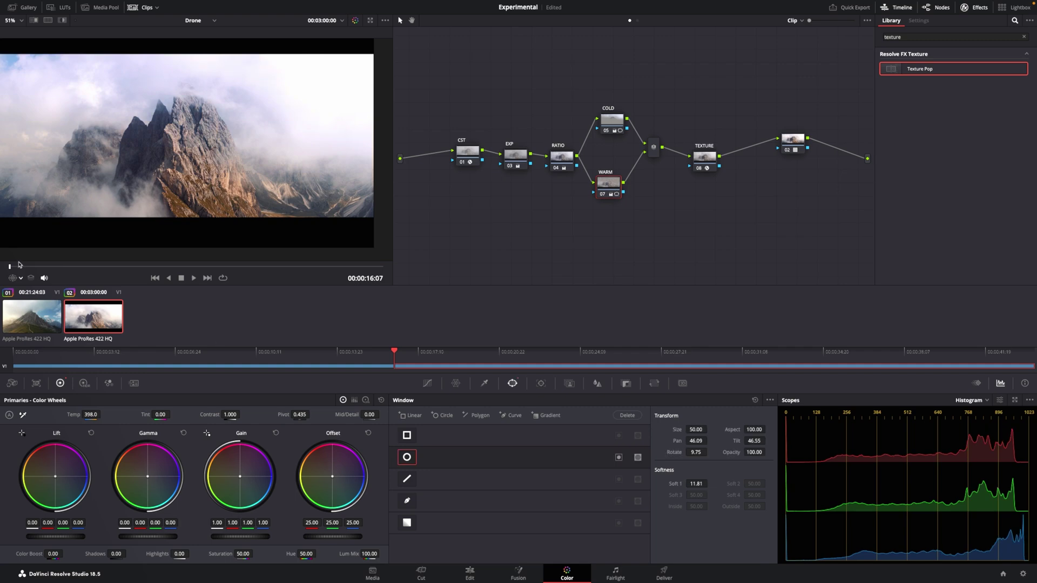
pyautogui.click(14, 279)
pyautogui.click(39, 312)
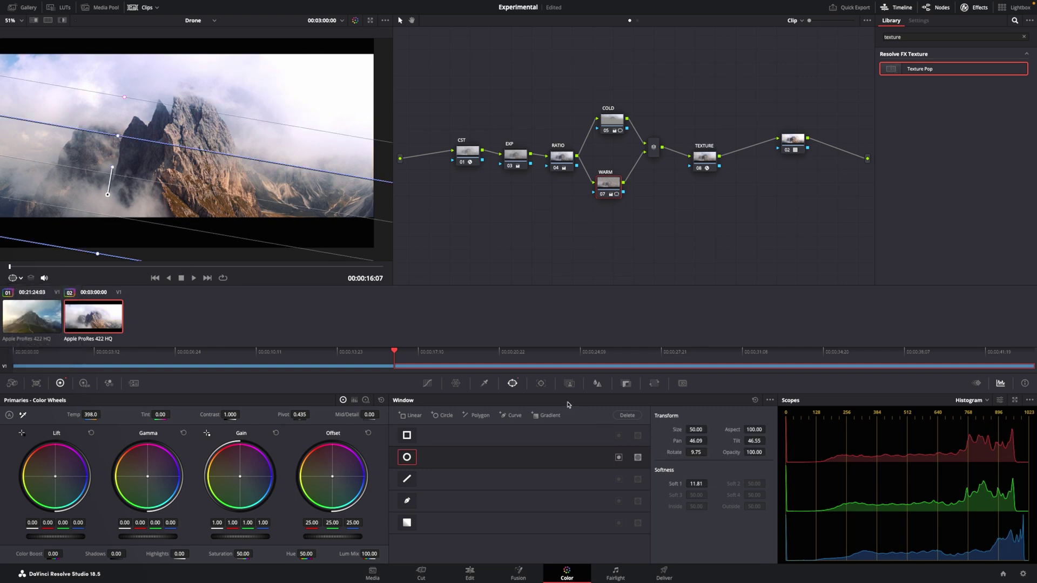
pyautogui.click(541, 383)
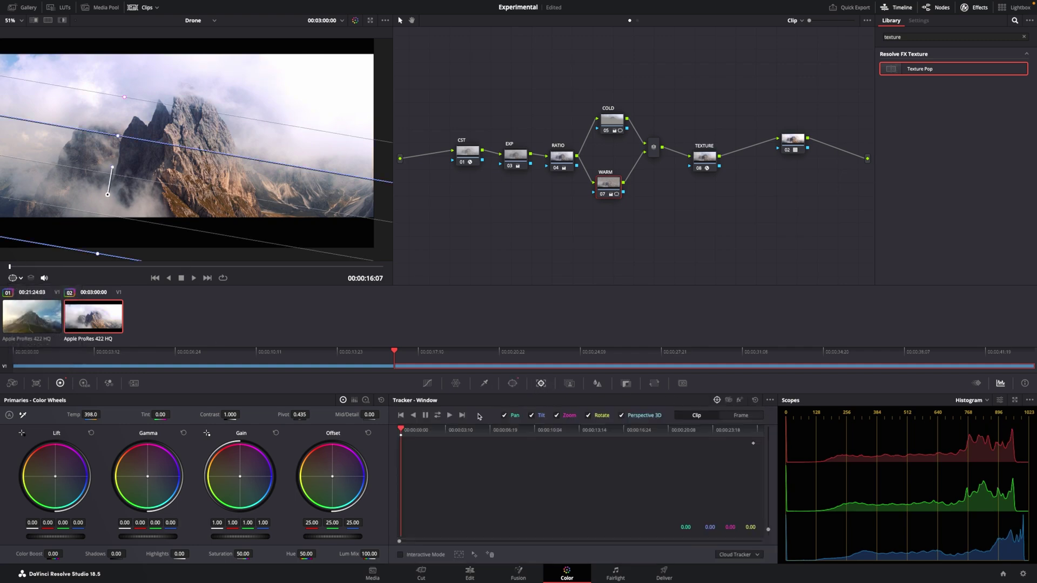
pyautogui.click(437, 415)
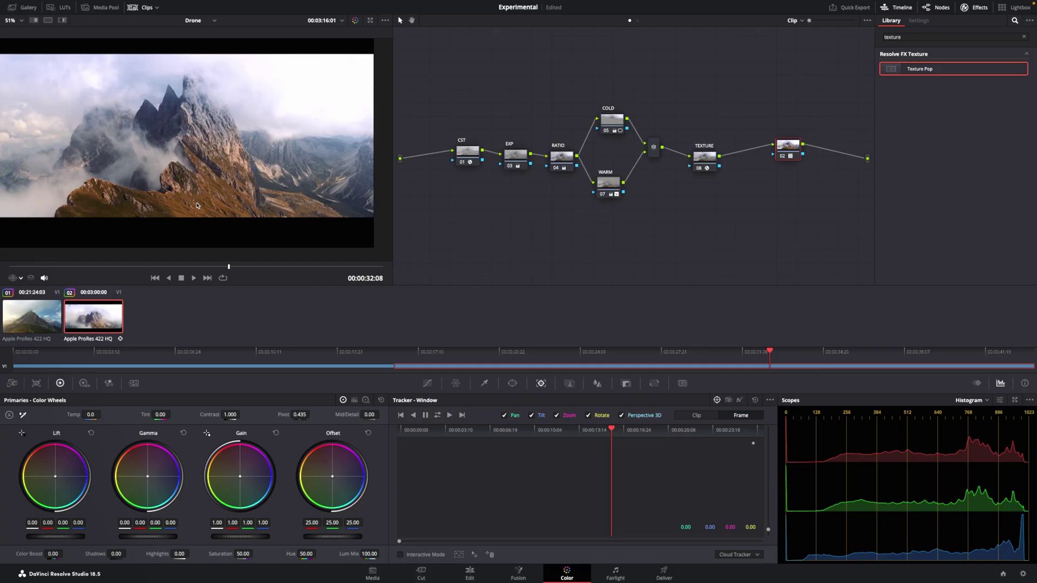
# Step: Swap node 02's LUT for a different one from its LUT submenu
pyautogui.rightClick(781, 147)
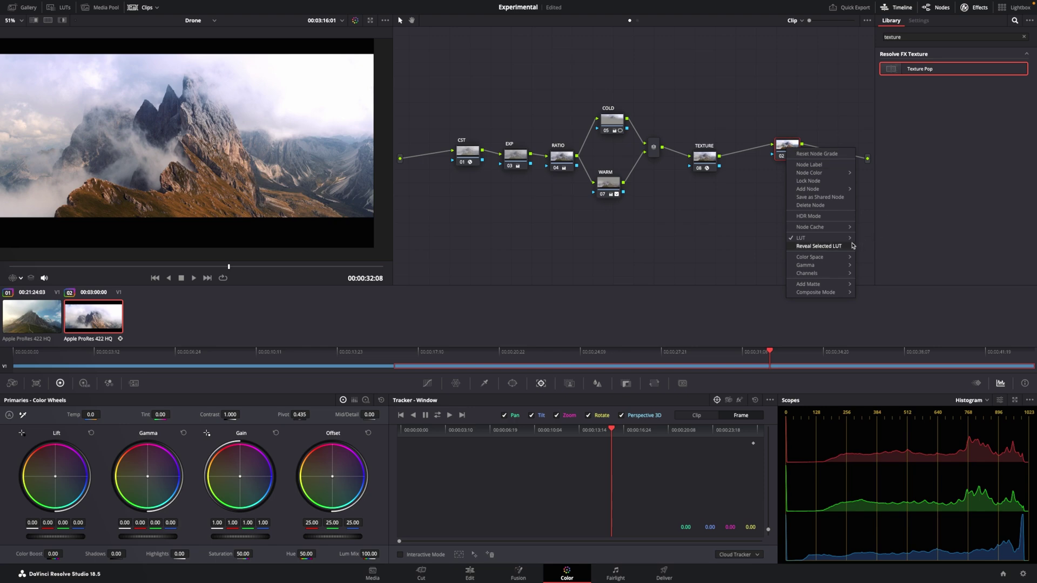
pyautogui.moveTo(815, 238)
pyautogui.click(931, 296)
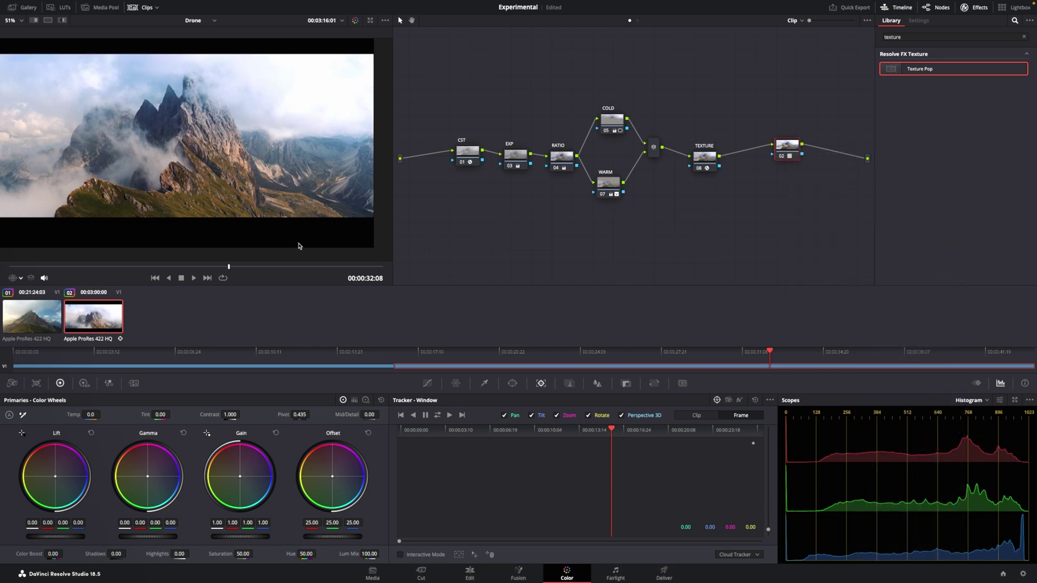